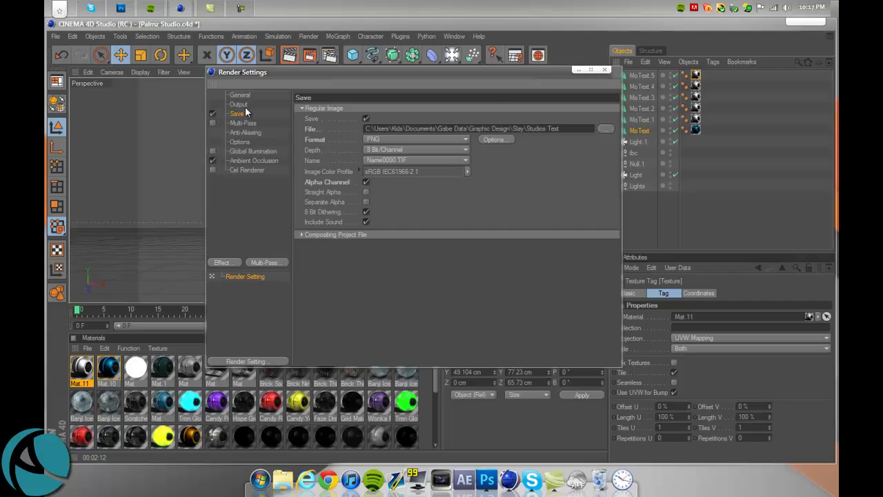
Review the render output size settings and resolution presets, leaving the width at 1920.
left_click(245, 105)
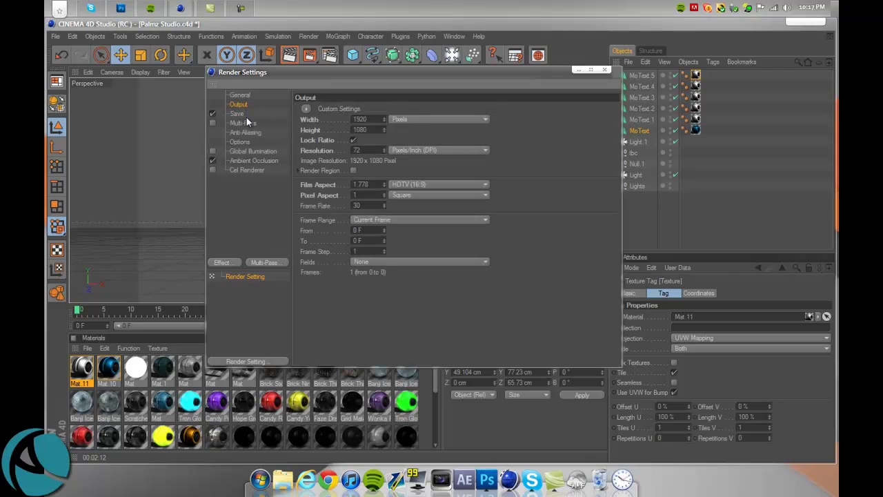
left_click(247, 117)
left_click(247, 105)
left_click(244, 95)
left_click(245, 105)
left_click(305, 110)
left_click(347, 108)
double_click(363, 120)
Save the render to the Desktop as 'Tutorial Text' in PNG format.
left_click(240, 113)
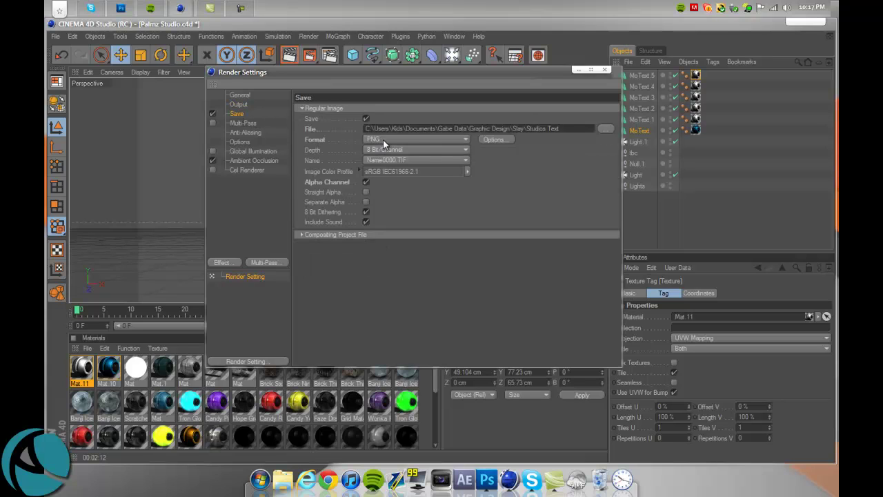
left_click(605, 128)
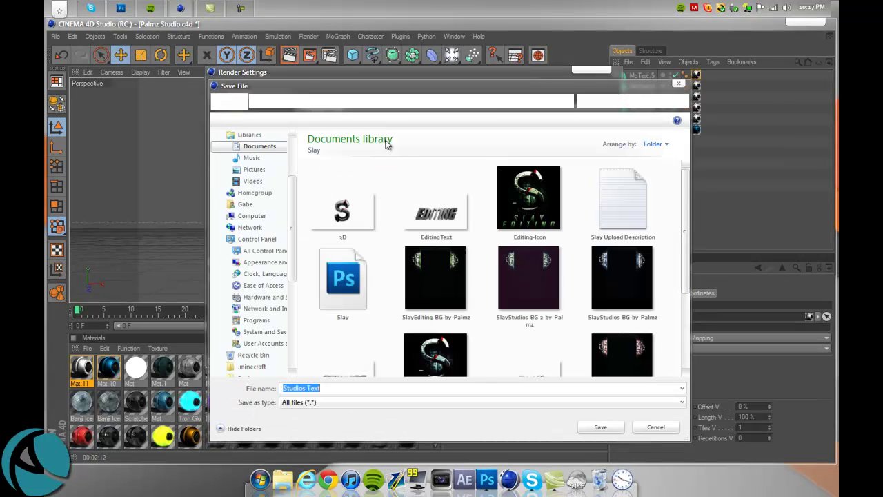
left_click(411, 101)
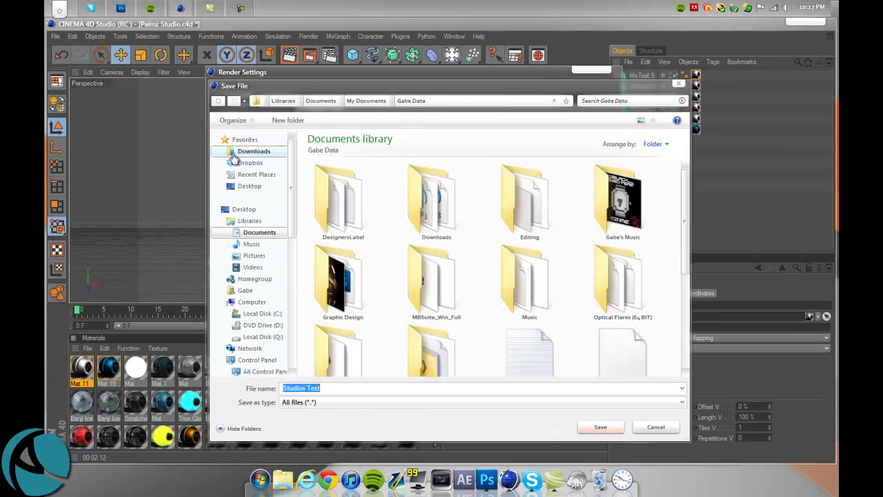
left_click(243, 209)
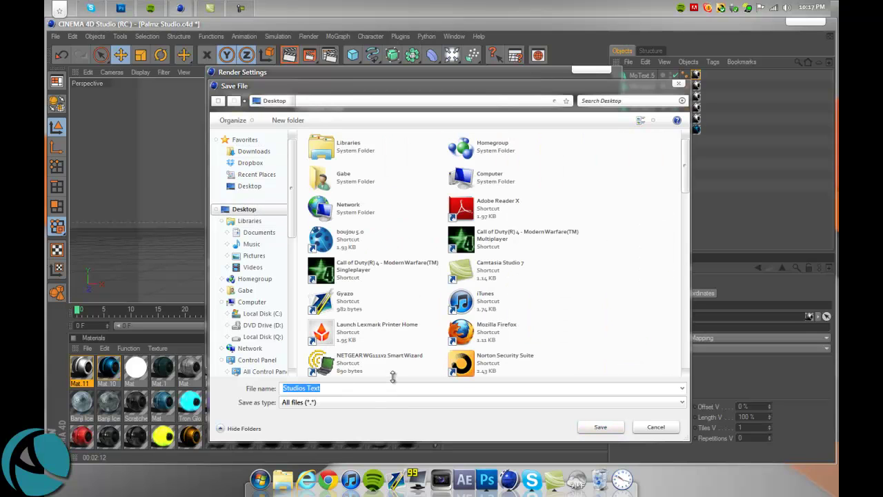
type("Tutorial Text")
key("Return")
left_click(420, 140)
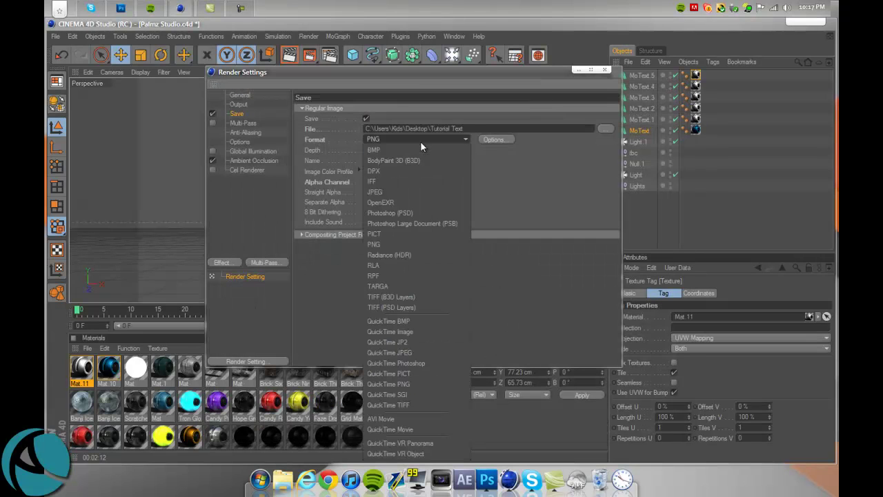
left_click(398, 245)
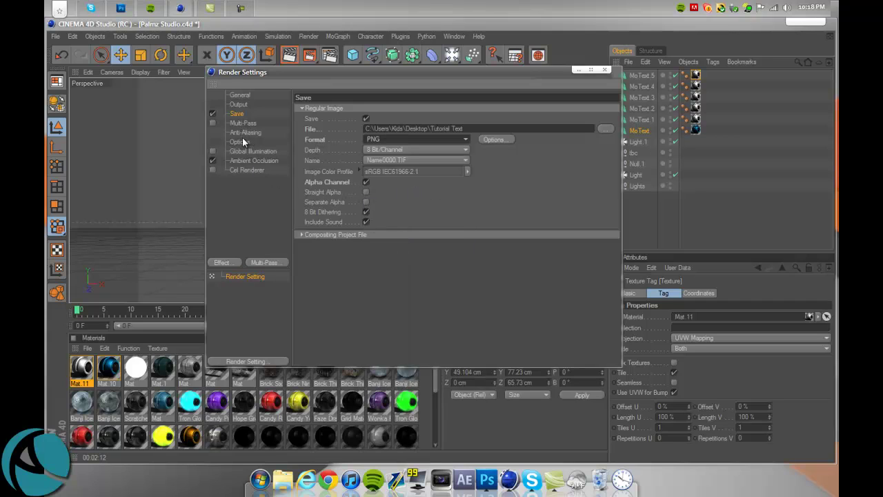
Enable Global Illumination, checking the post effect and multi-pass lists without adding anything.
left_click(213, 151)
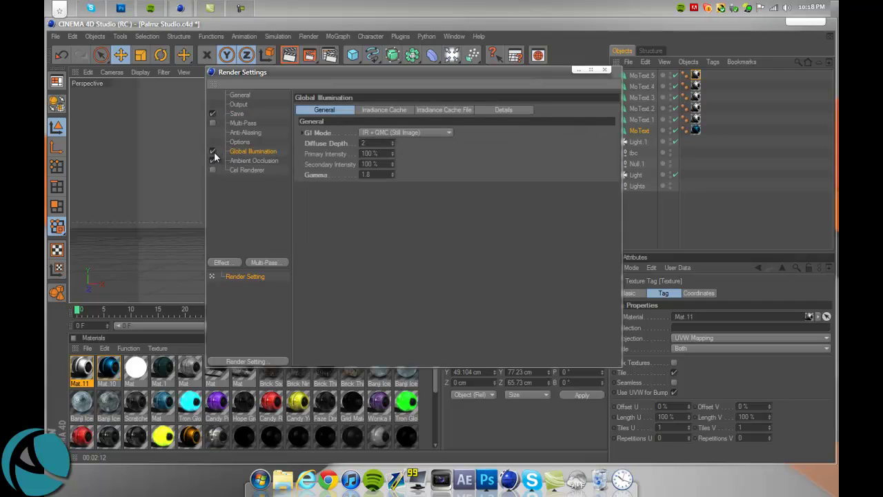
left_click(221, 265)
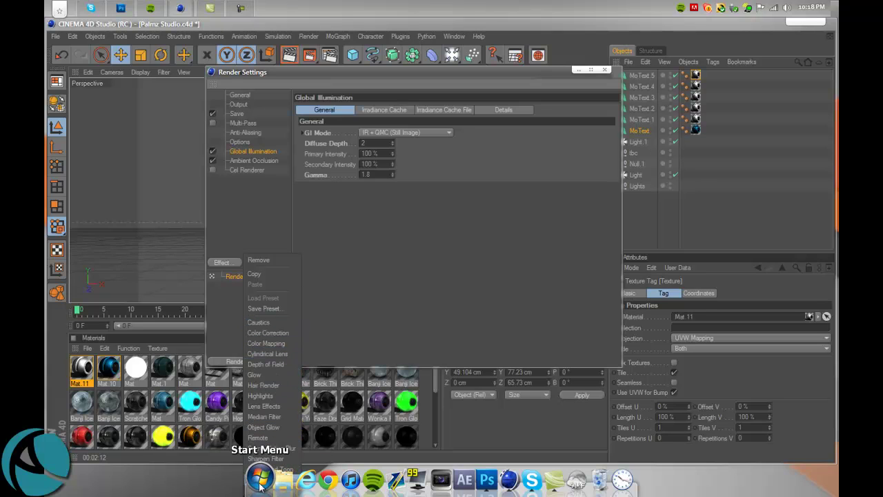
left_click(228, 282)
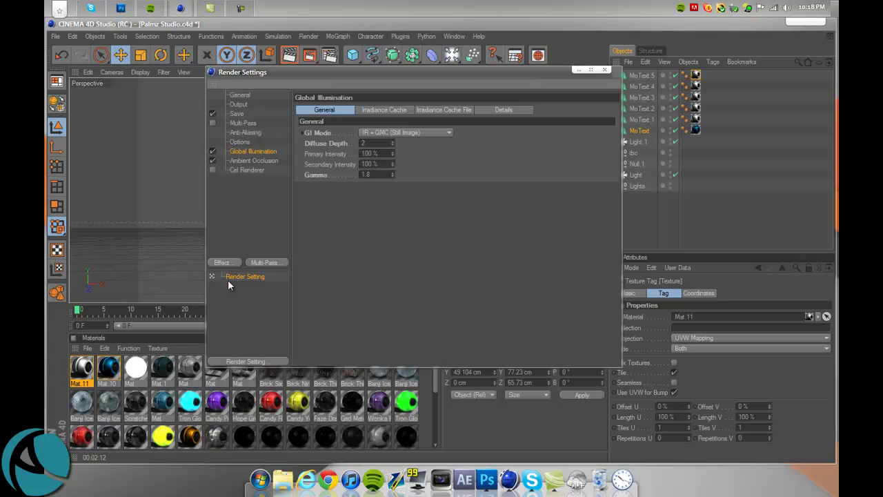
left_click(242, 360)
left_click(242, 360)
left_click(272, 264)
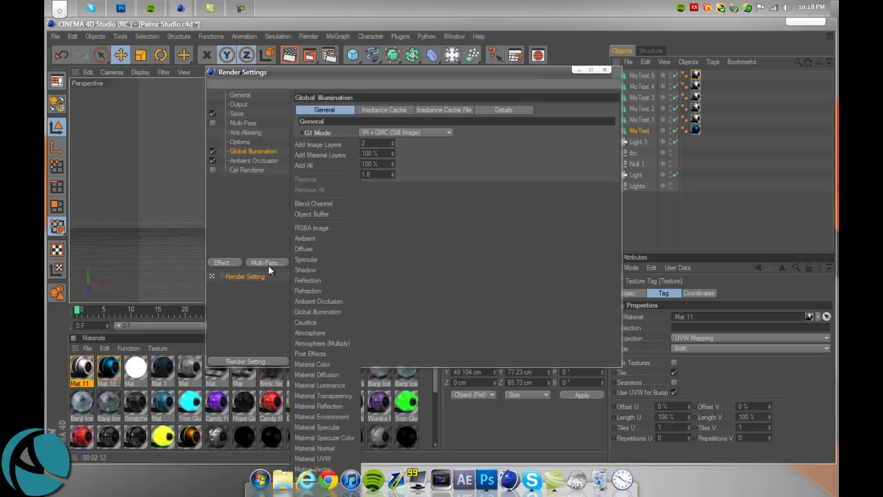
left_click(264, 308)
left_click(256, 262)
left_click(241, 152)
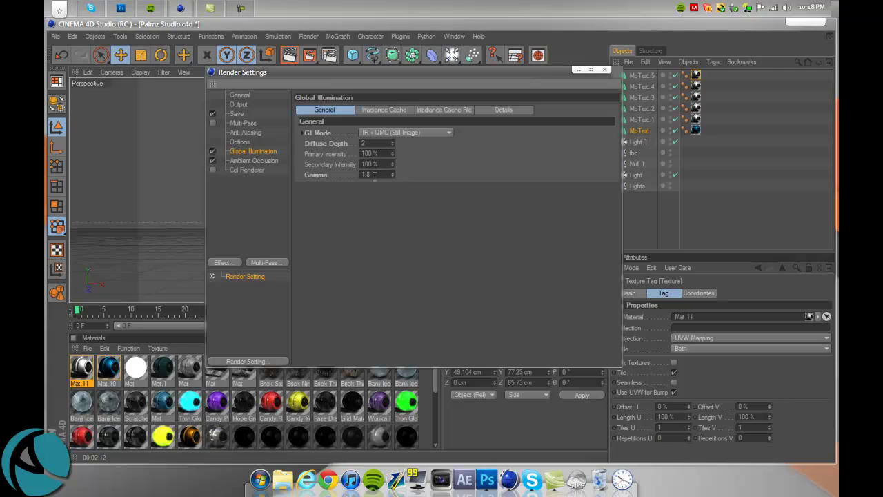
Look through the Irradiance Cache, Cache File and Global Illumination detail tabs.
left_click(391, 109)
left_click(435, 110)
left_click(494, 110)
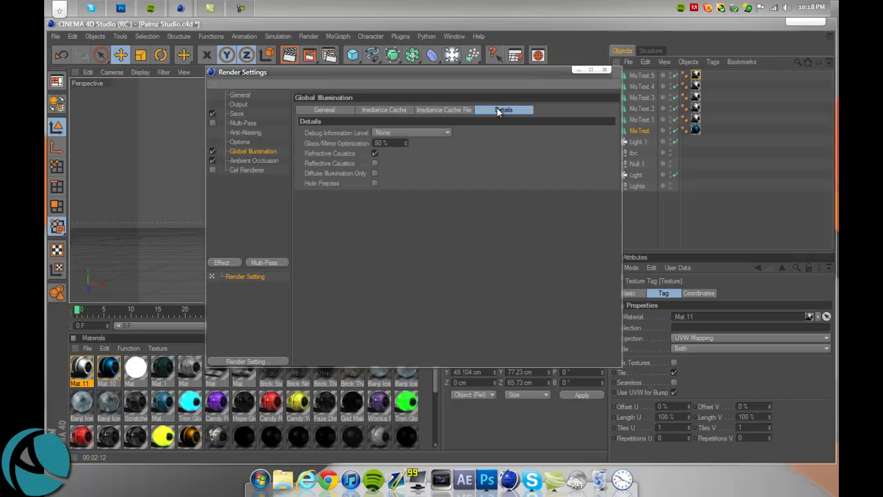
Review the Ambient Occlusion settings, then return to the Save page with the Desktop Tutorial Text PNG path.
left_click(332, 109)
left_click(245, 161)
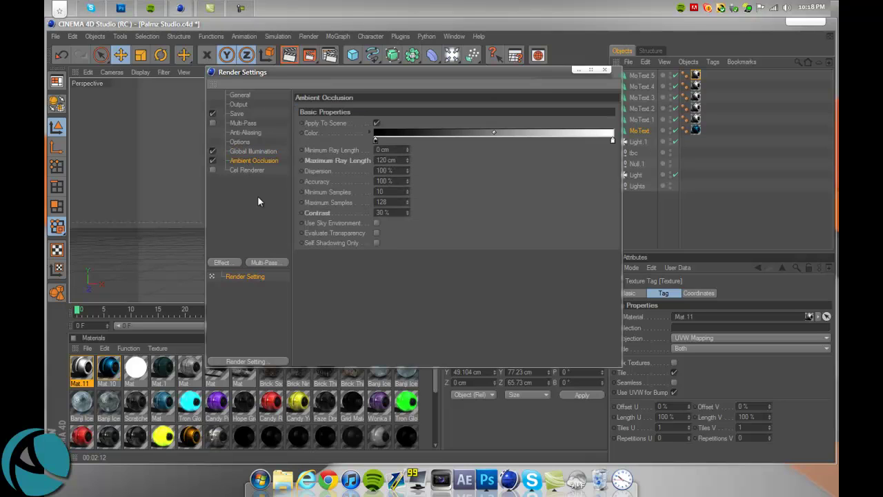
left_click(266, 263)
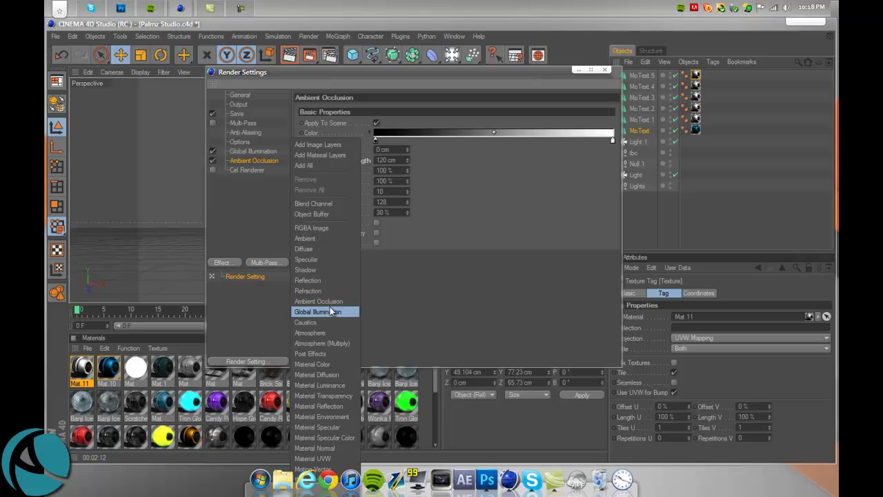
left_click(254, 166)
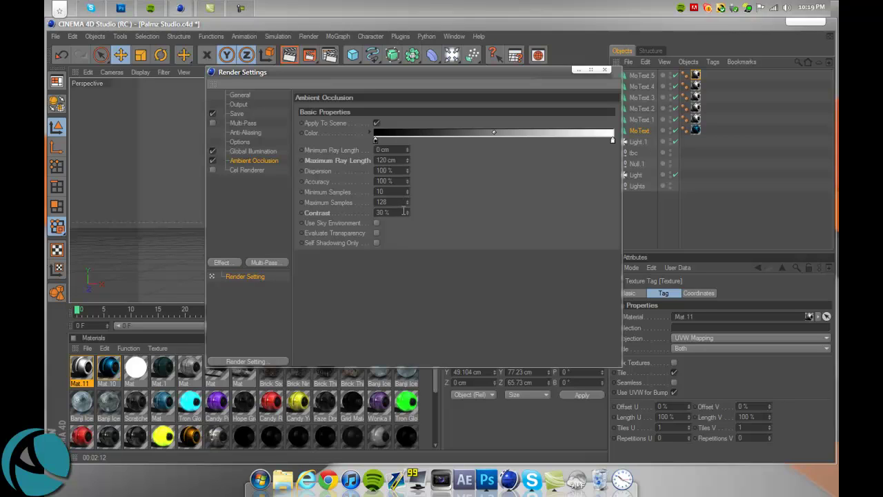
left_click(242, 115)
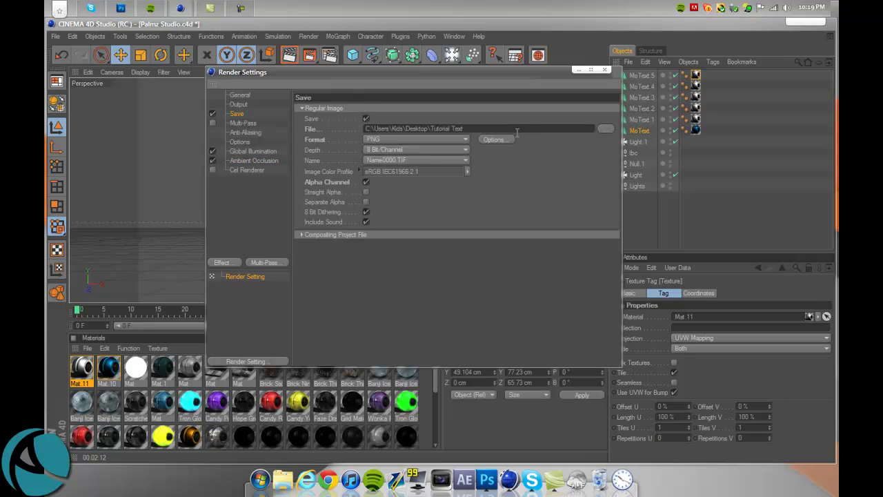
Render the blue GABE scene at 1920x1080 to the Picture Viewer as Tutorial Text.png.
left_click(604, 70)
left_click(307, 54)
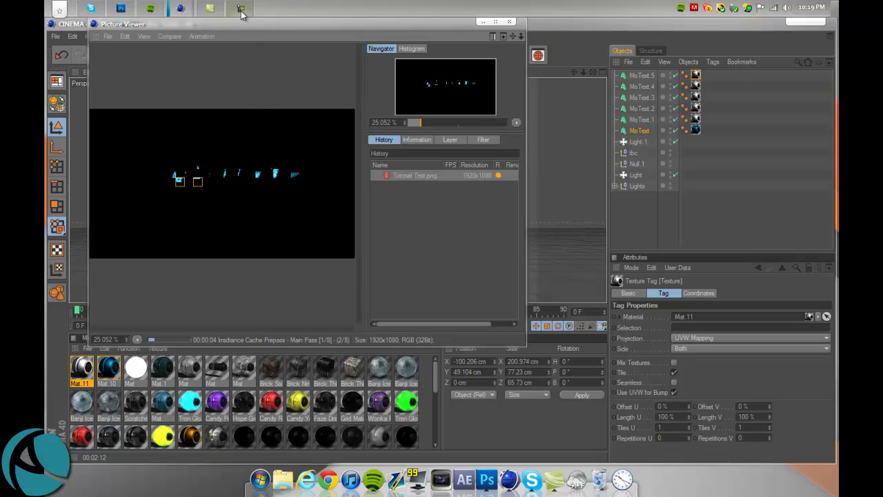
mouse_move(241, 12)
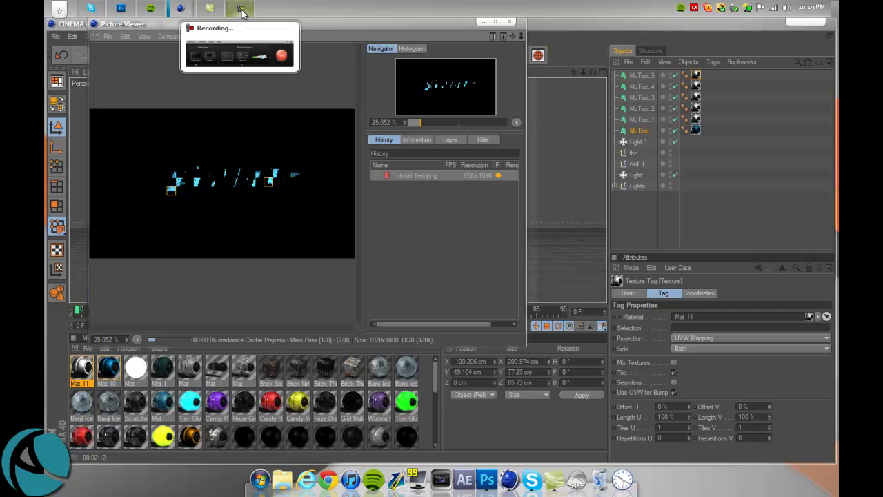
left_click(242, 13)
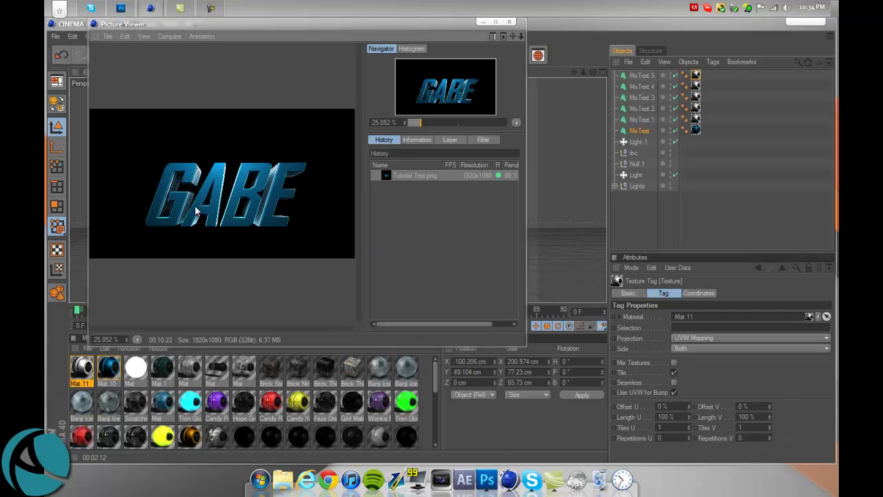
Close the render preview and create a new transparent 1280x720 Photoshop document.
left_click(509, 22)
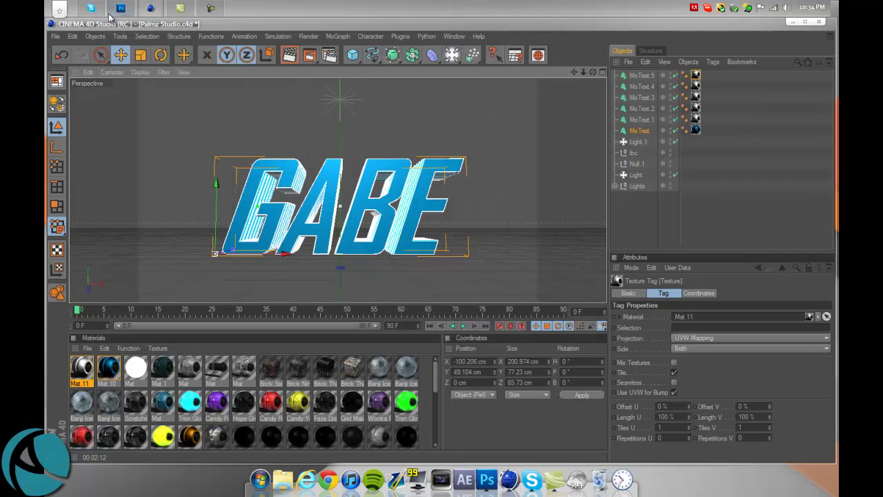
left_click(120, 8)
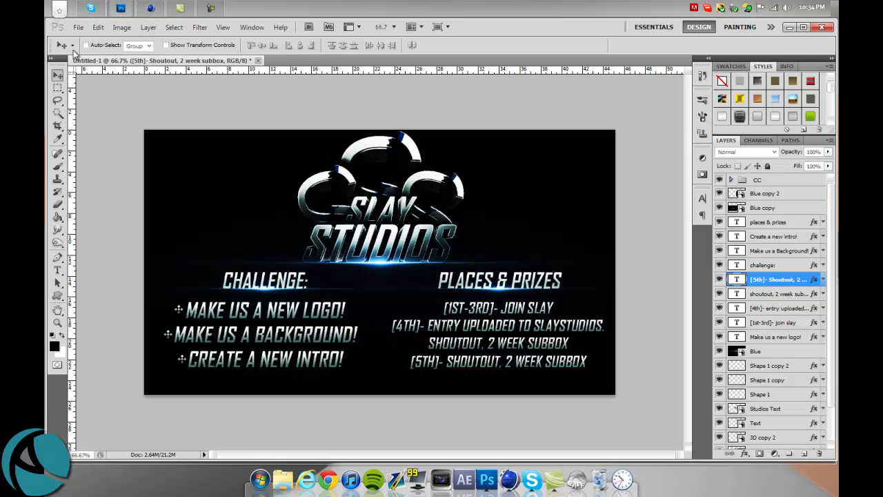
left_click(79, 27)
left_click(82, 39)
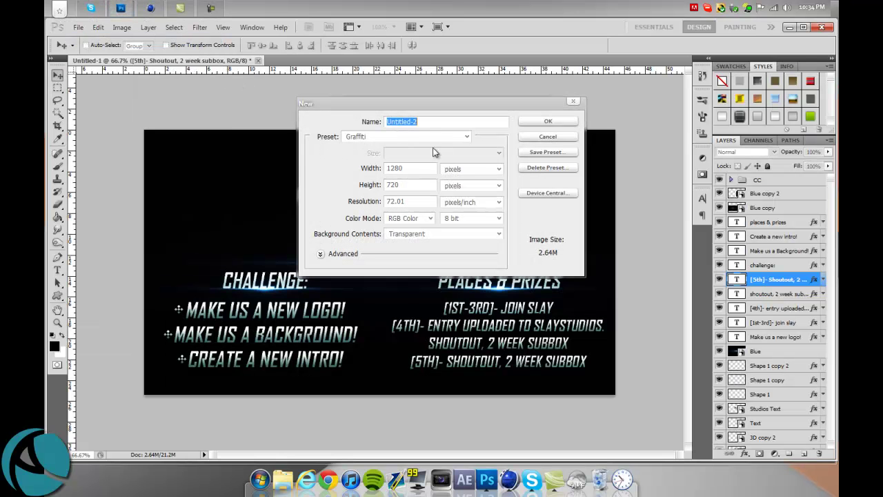
left_click(548, 123)
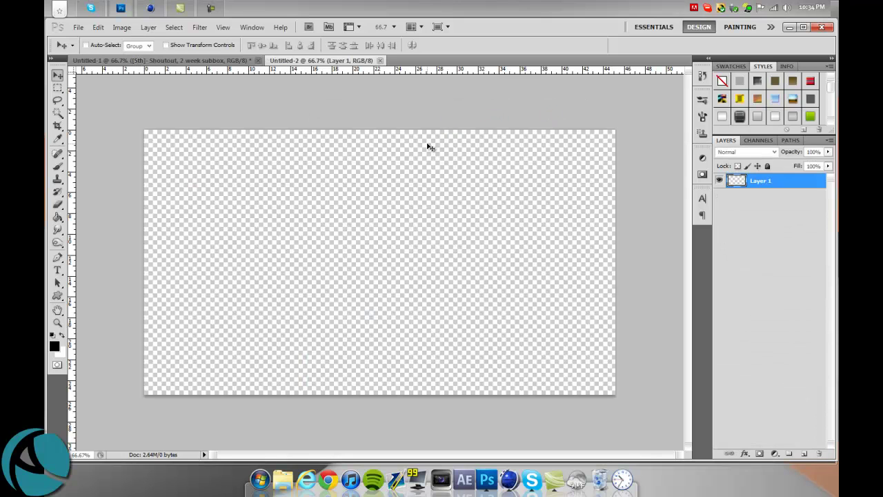
Place the Tutorial Text render from the Desktop into the new document.
left_click(78, 28)
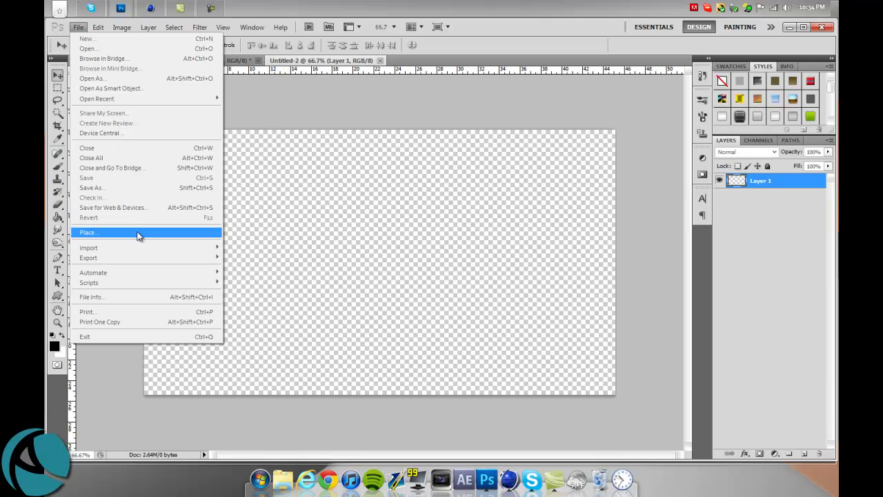
left_click(138, 233)
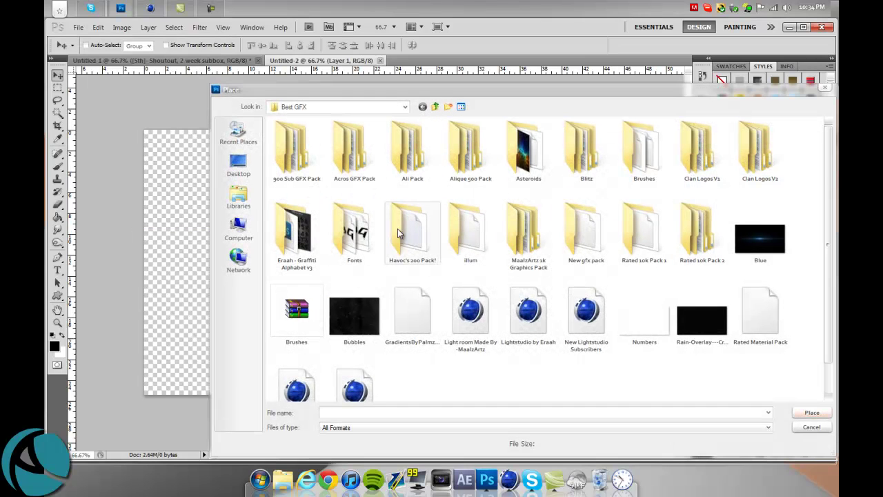
left_click(388, 109)
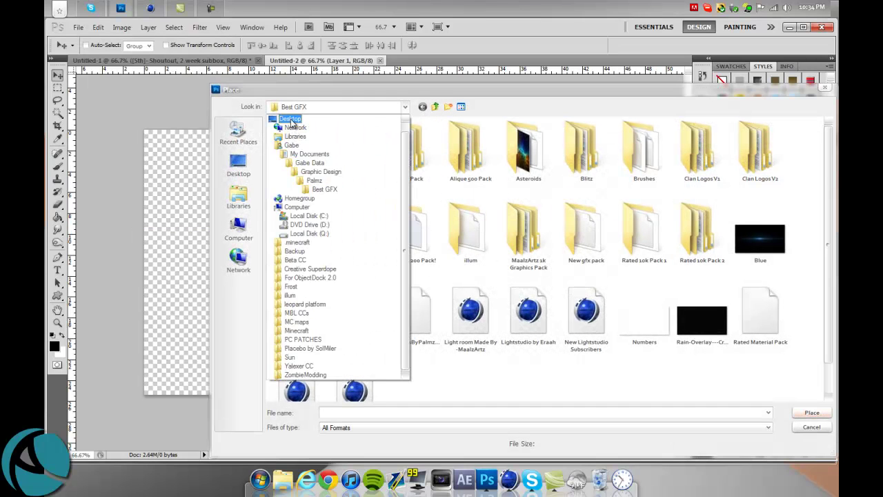
left_click(290, 119)
scroll(442, 278, "down", 3)
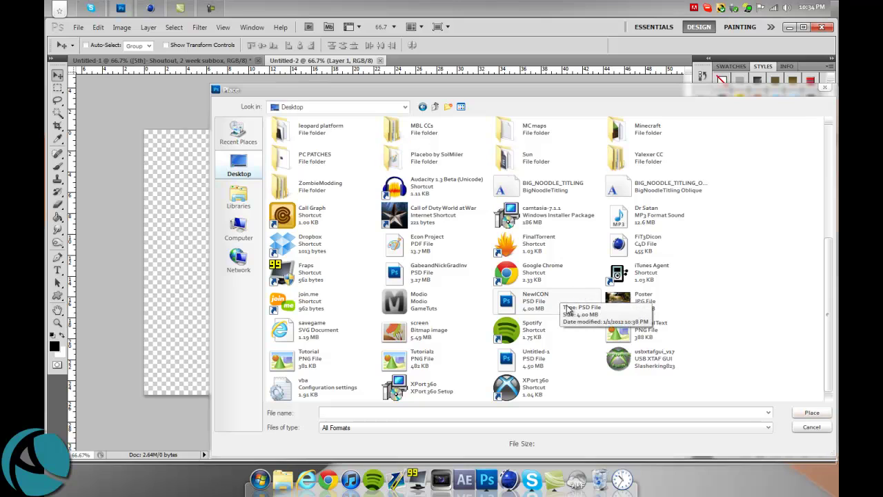
left_click(620, 331)
left_click(807, 413)
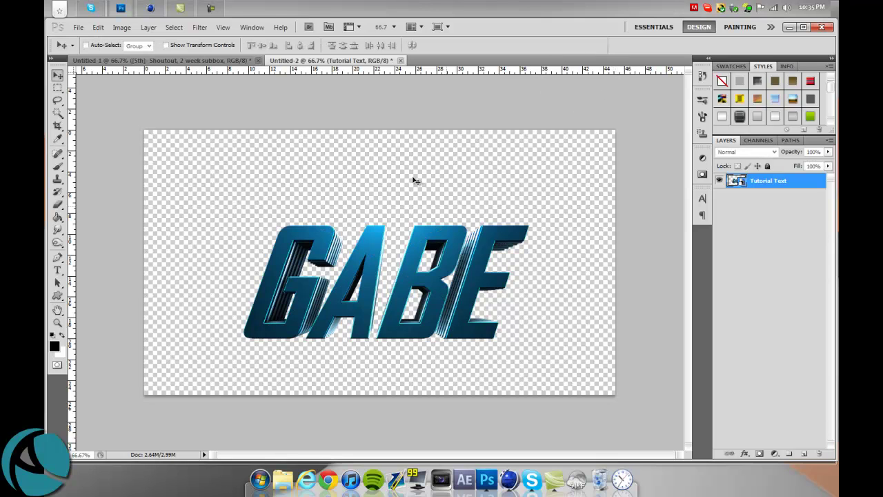
Open the GABE scene's render settings and view the Cel Renderer, browsing the post effect and multi-pass lists.
left_click(151, 8)
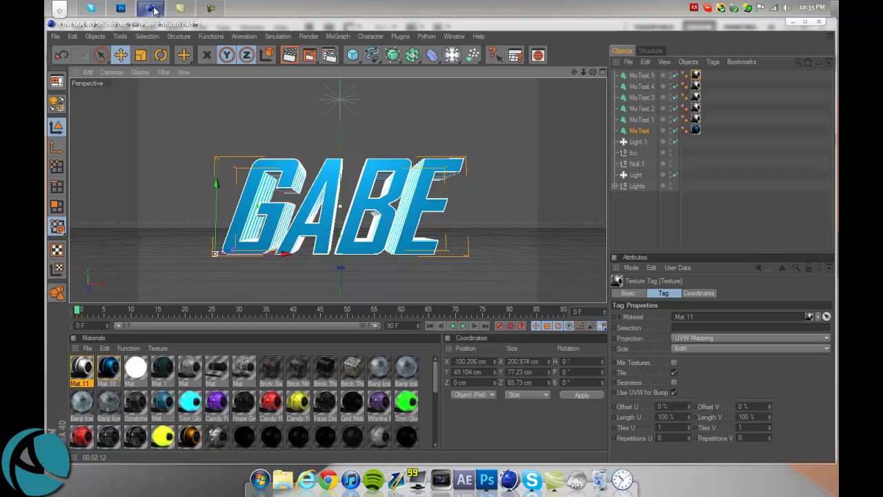
left_click(329, 58)
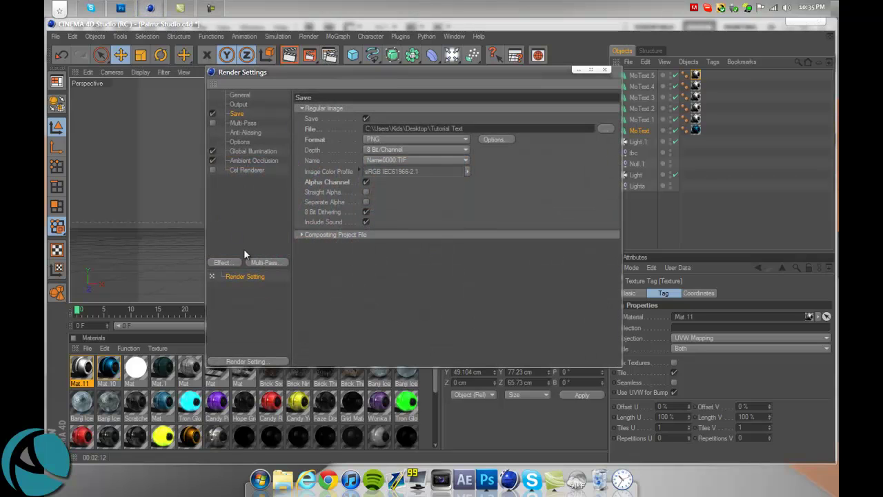
left_click(247, 170)
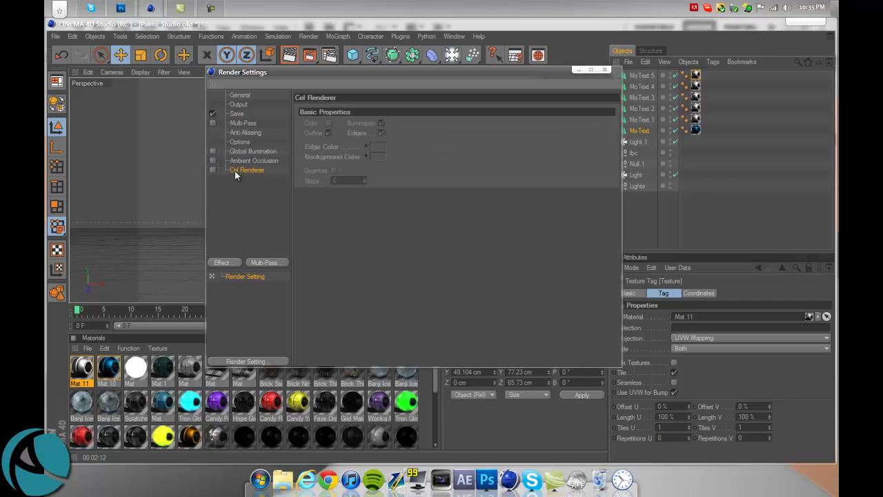
left_click(222, 262)
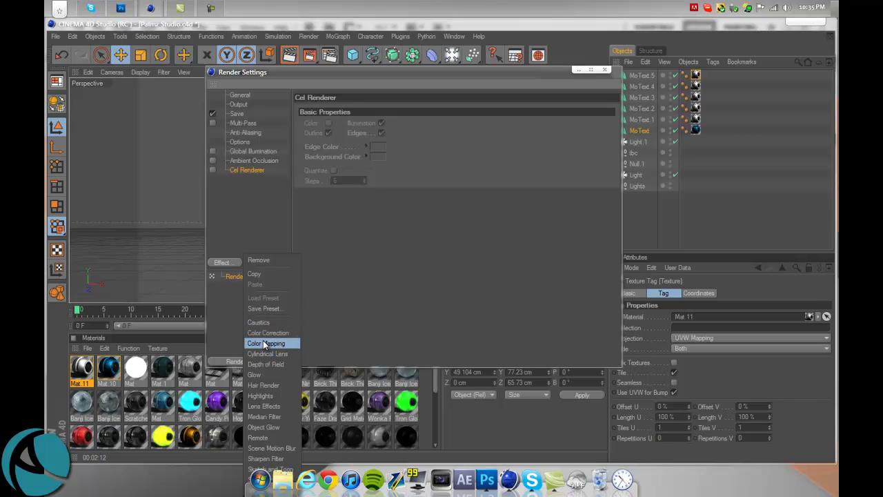
left_click(238, 225)
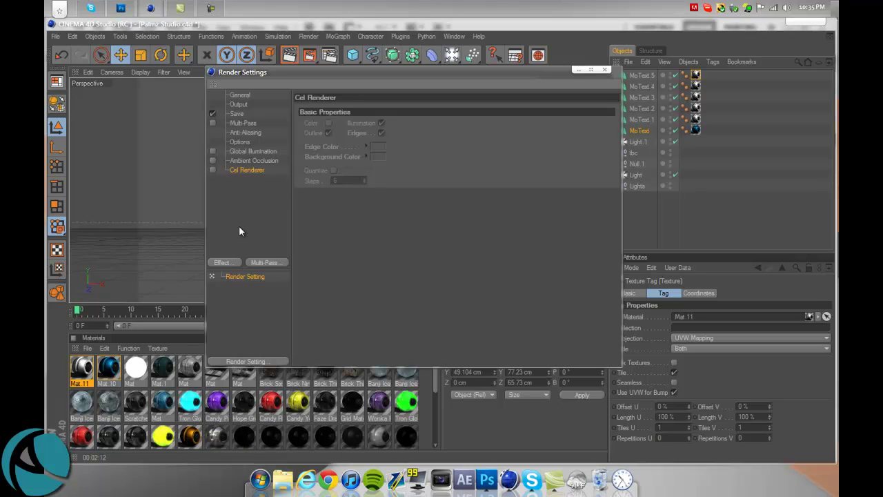
left_click(222, 263)
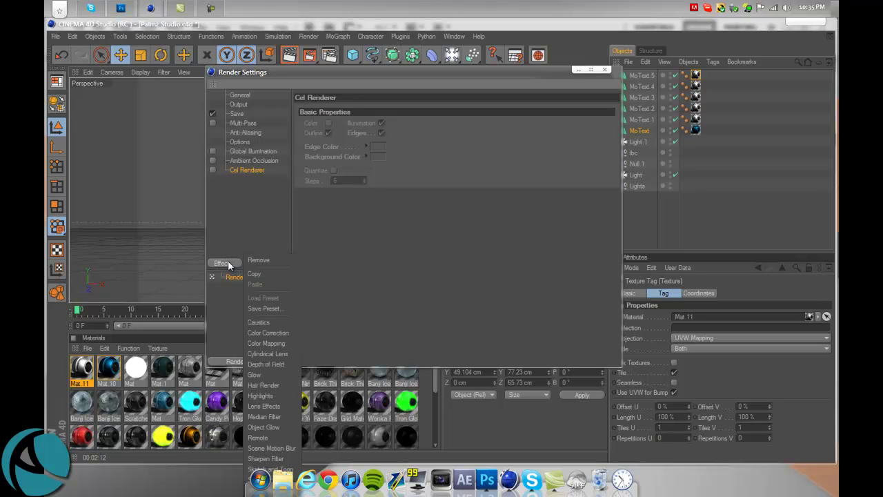
left_click(254, 262)
left_click(256, 263)
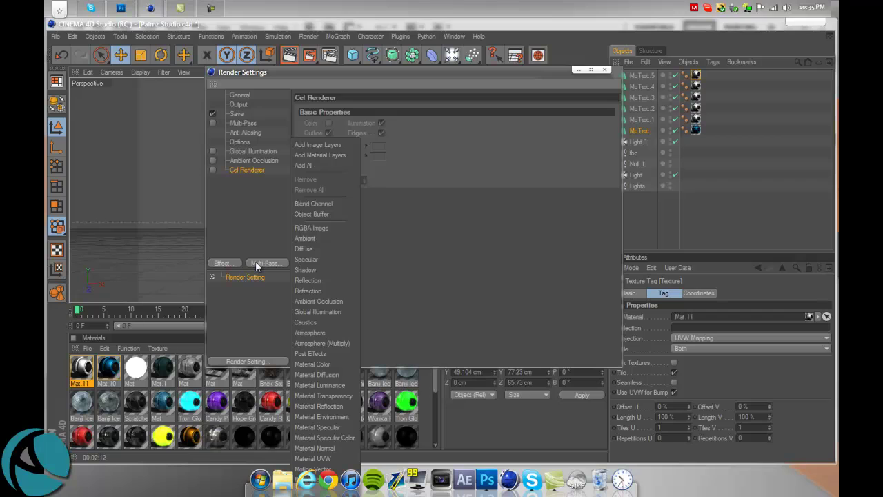
left_click(228, 182)
Enable the Cel Renderer with white edge colour and render Tutorial Text2.png to the Picture Viewer.
left_click(212, 169)
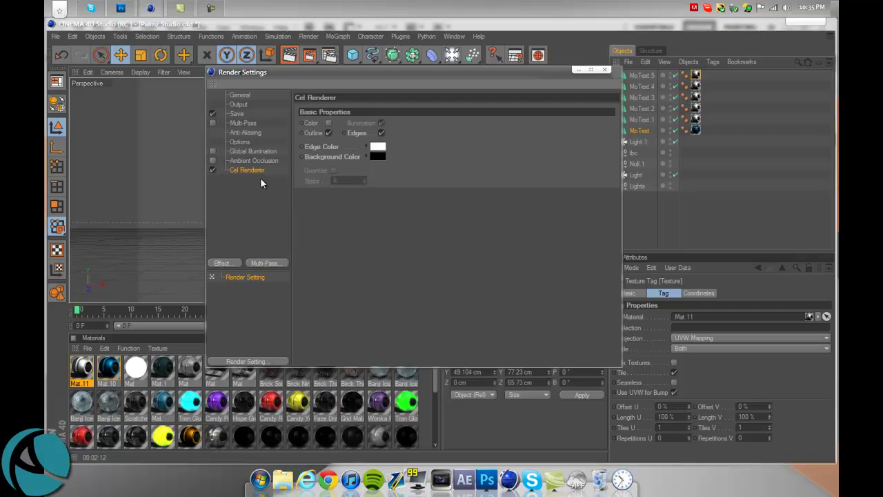
left_click(377, 150)
left_click(359, 197)
left_click(237, 114)
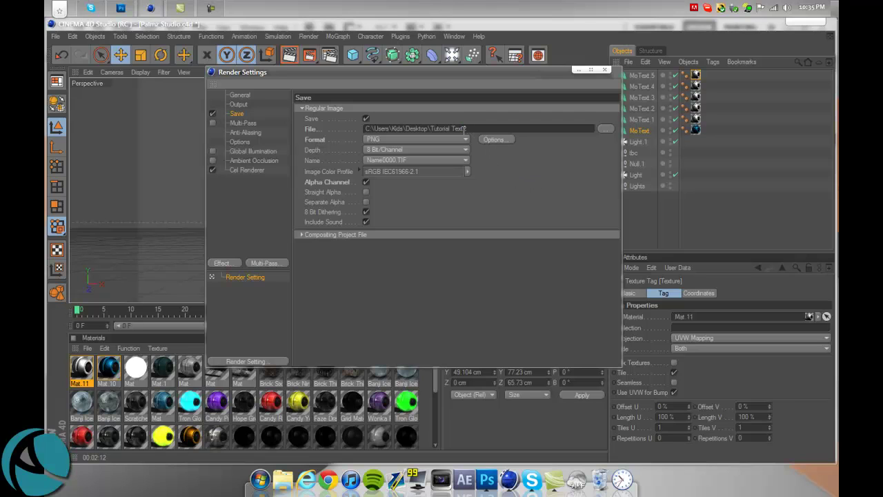
left_click(605, 70)
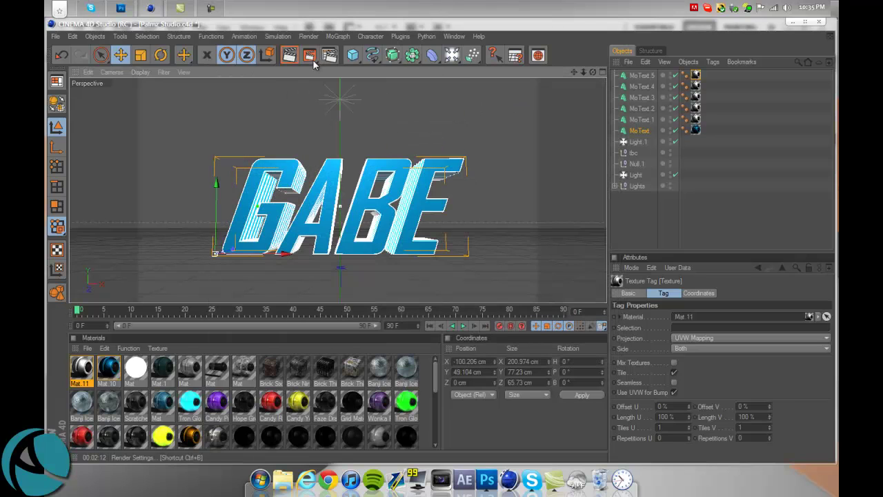
left_click(310, 55)
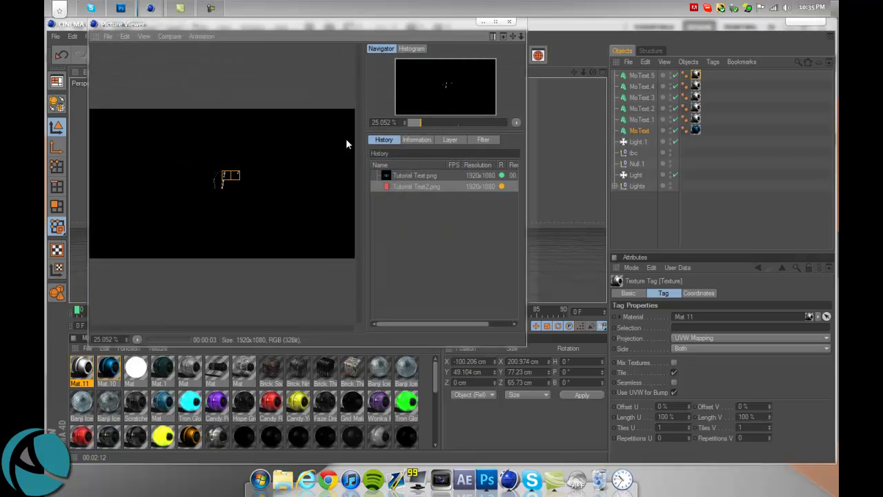
Rasterize the Tutorial Text layer in the GABE document.
left_click(121, 10)
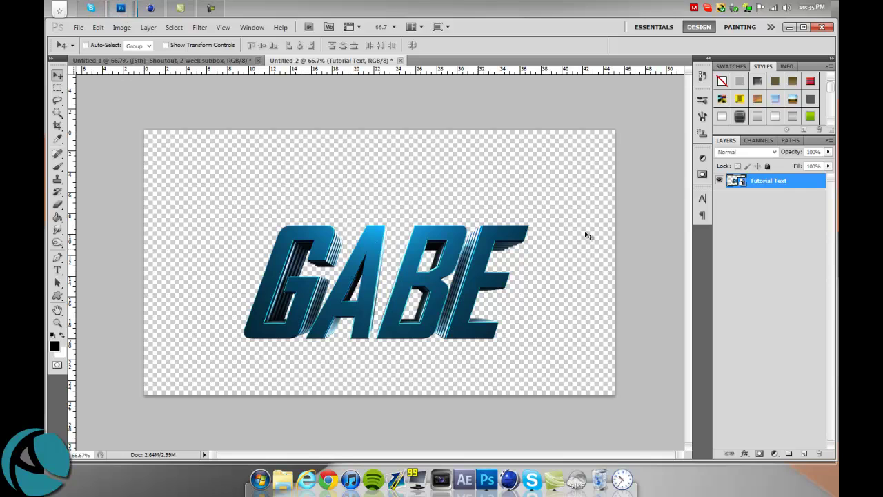
right_click(809, 185)
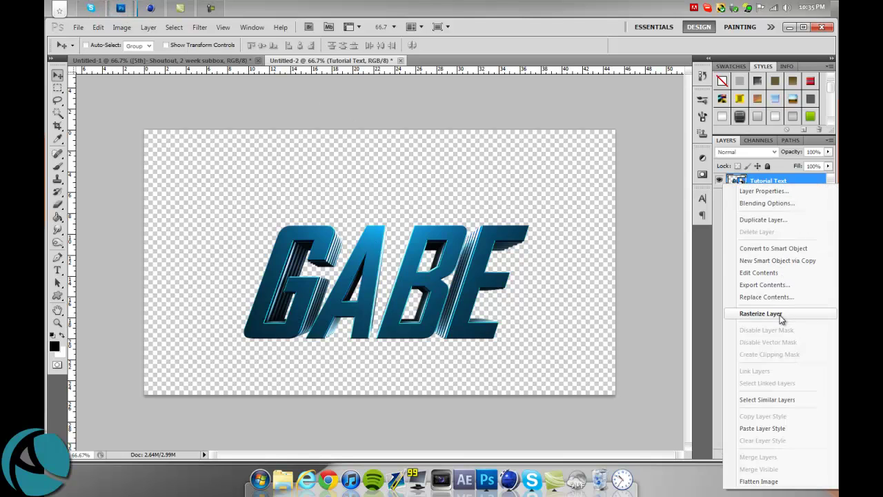
left_click(782, 316)
Give the layer a drop shadow with distance 0, spread 30 and size 20.
right_click(777, 188)
left_click(782, 208)
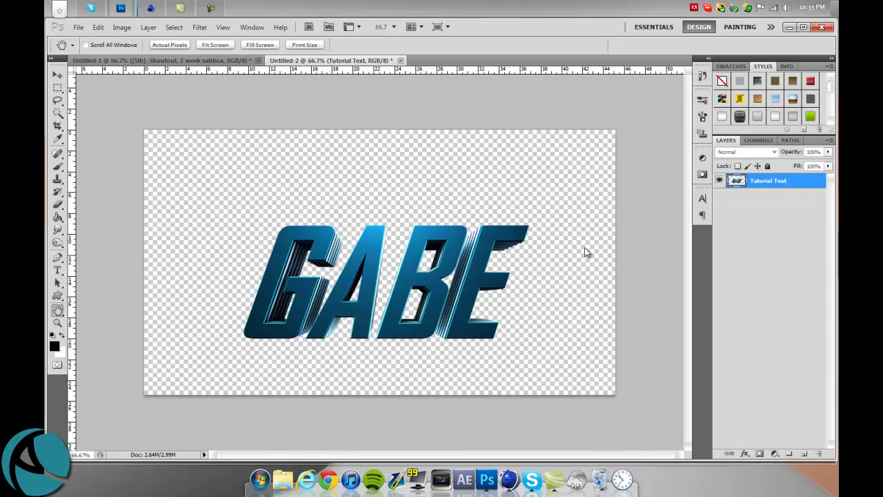
left_click_drag(605, 192, 614, 179)
left_click(587, 222)
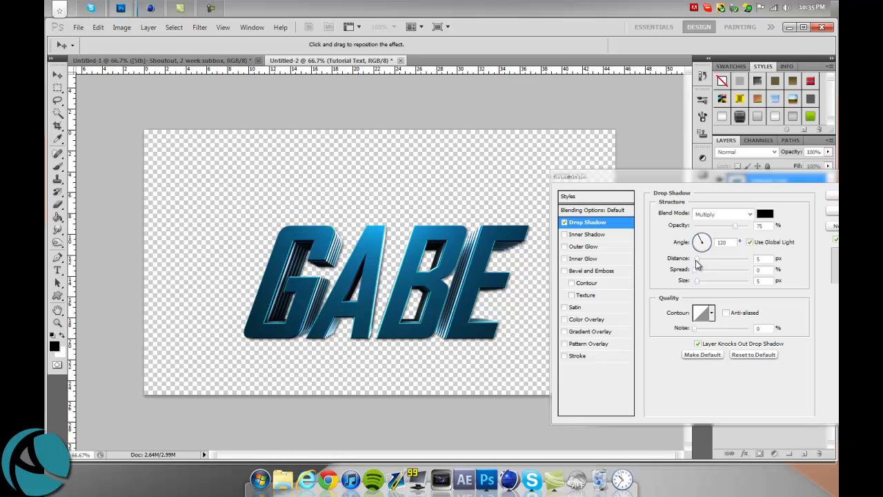
left_click_drag(696, 260, 666, 268)
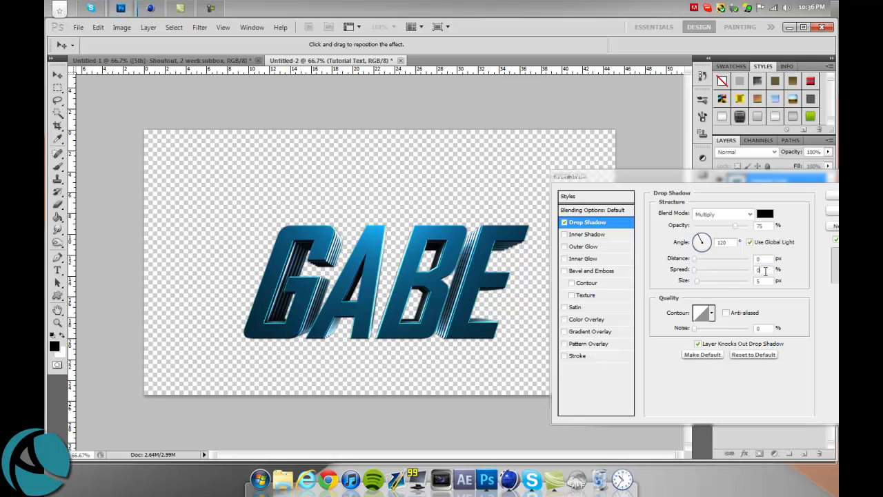
type("30")
key("Tab")
type("20")
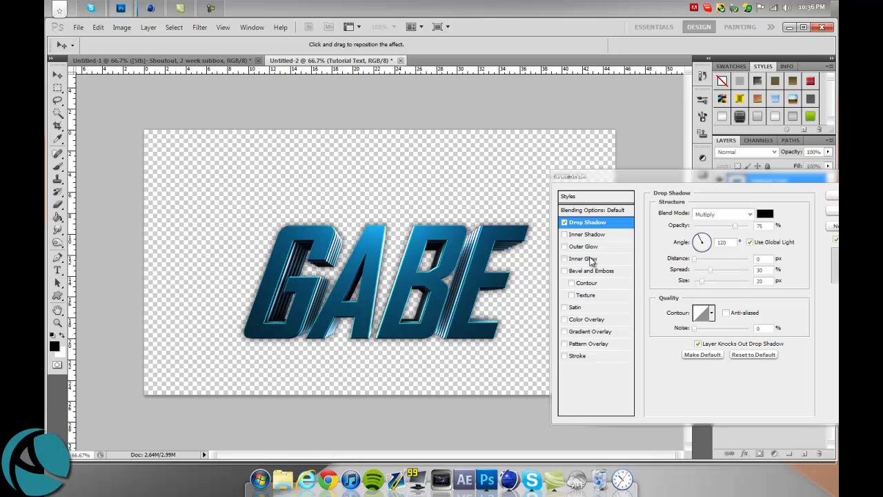
Add an inner glow to GABE using the Overlay blend mode.
left_click(584, 259)
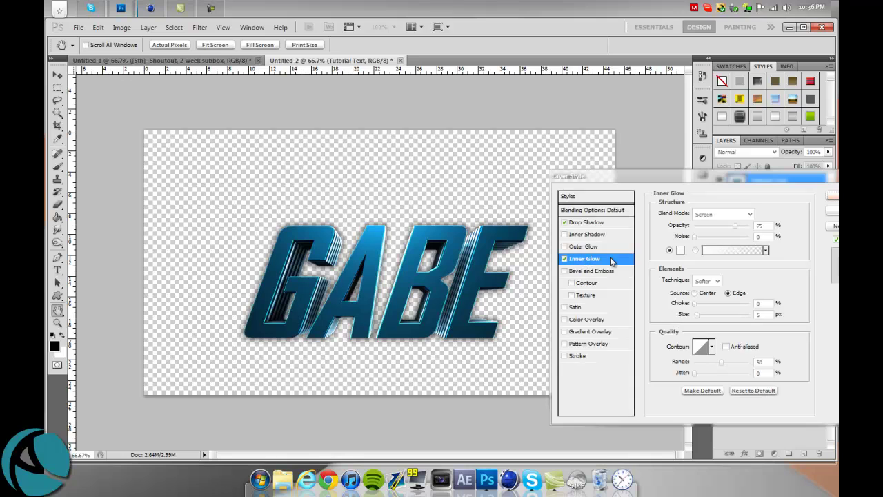
left_click(735, 216)
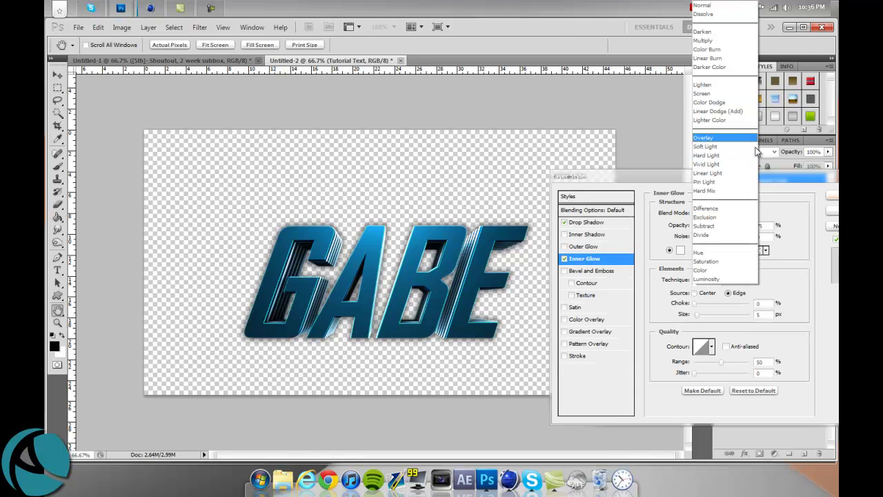
left_click(783, 219)
left_click(736, 217)
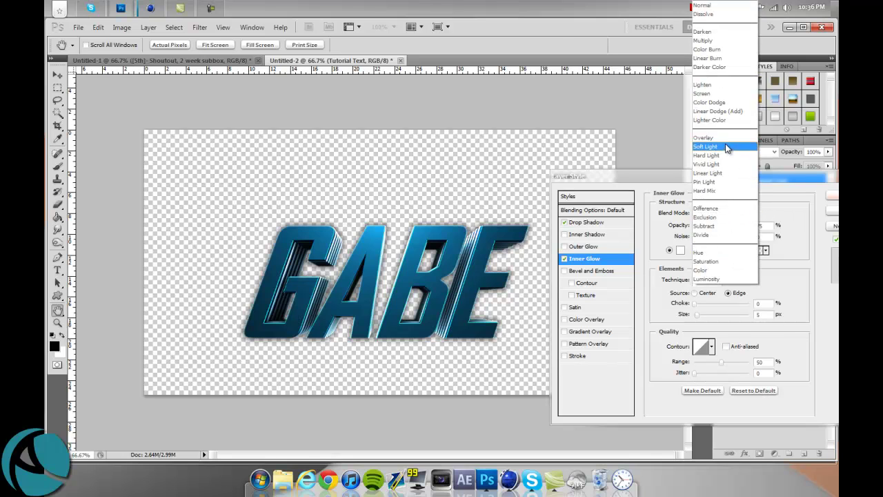
left_click(726, 143)
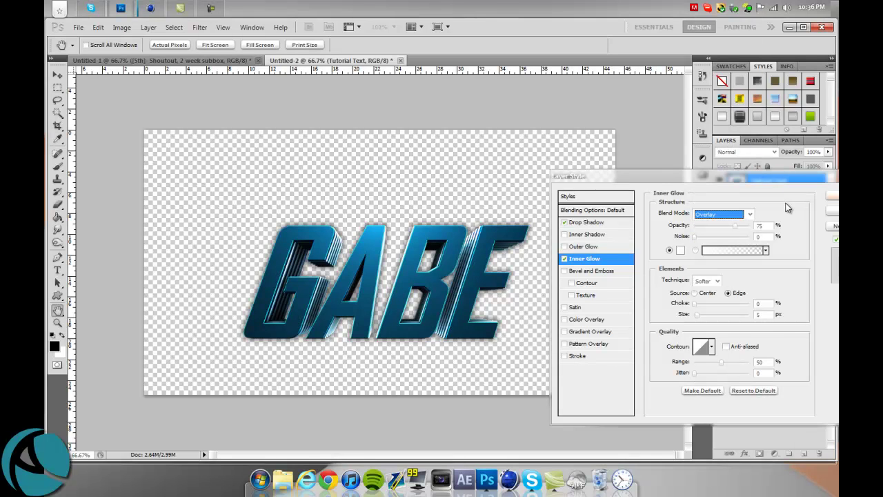
Add an Overlay gradient overlay at 75% opacity.
left_click(590, 334)
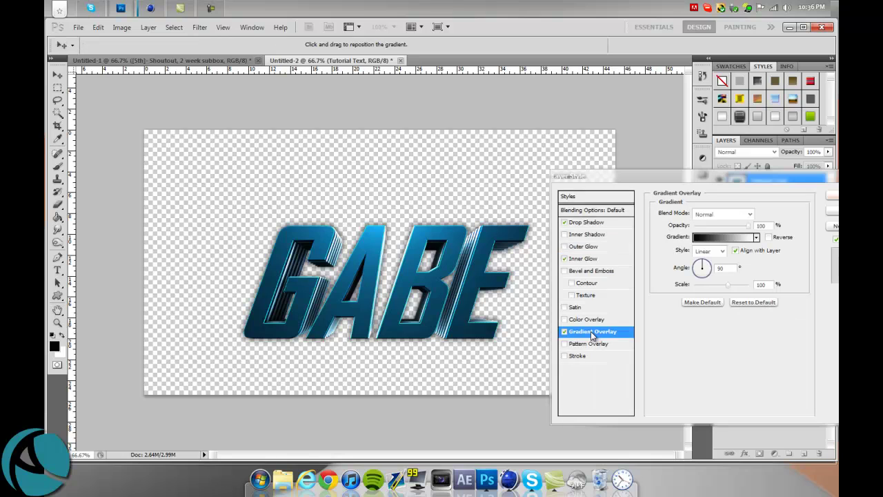
left_click(721, 215)
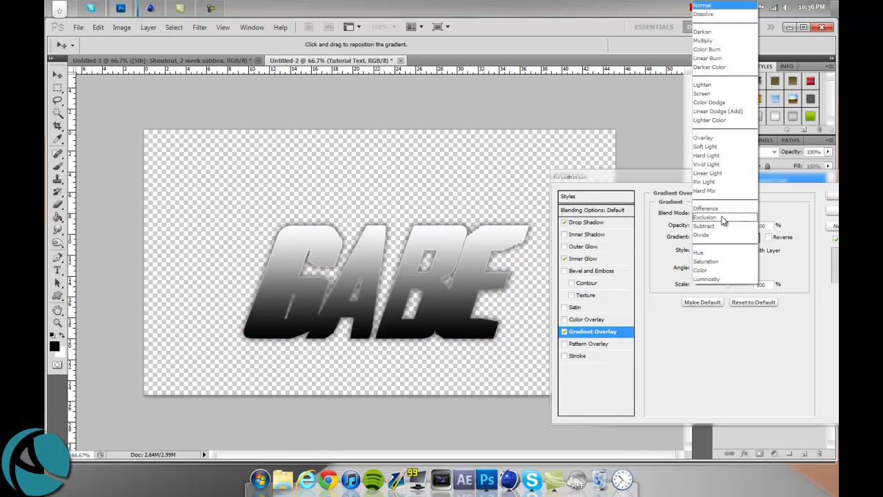
left_click(724, 143)
key("Tab")
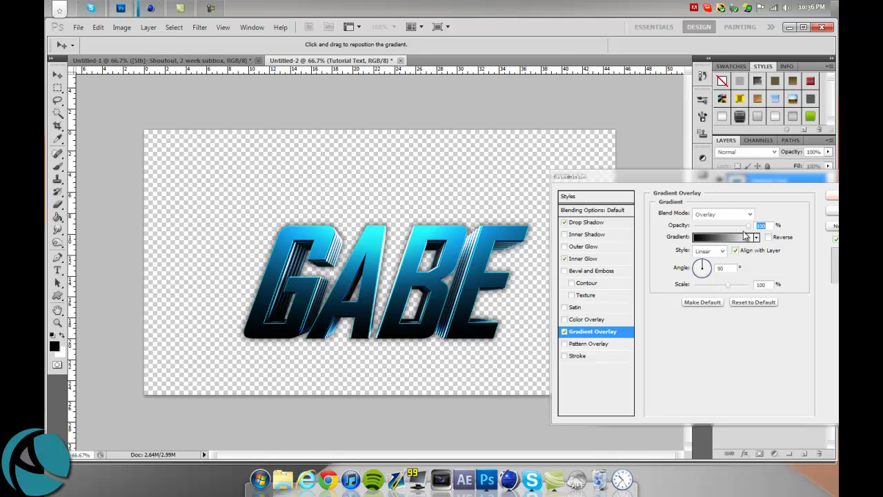
type("75")
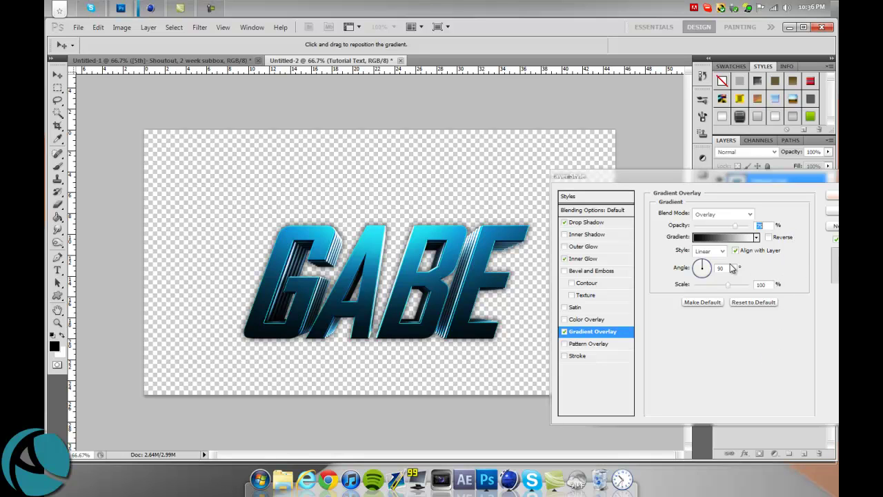
left_click(832, 197)
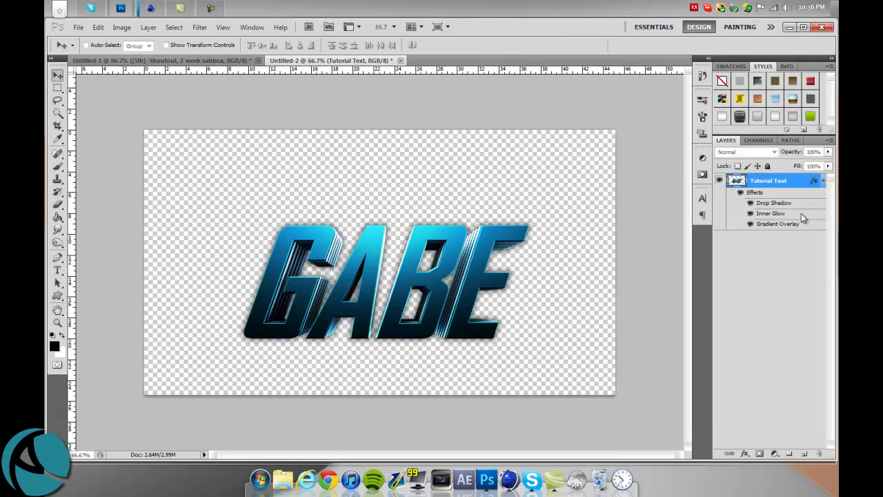
left_click(823, 181)
key("ctrl+t")
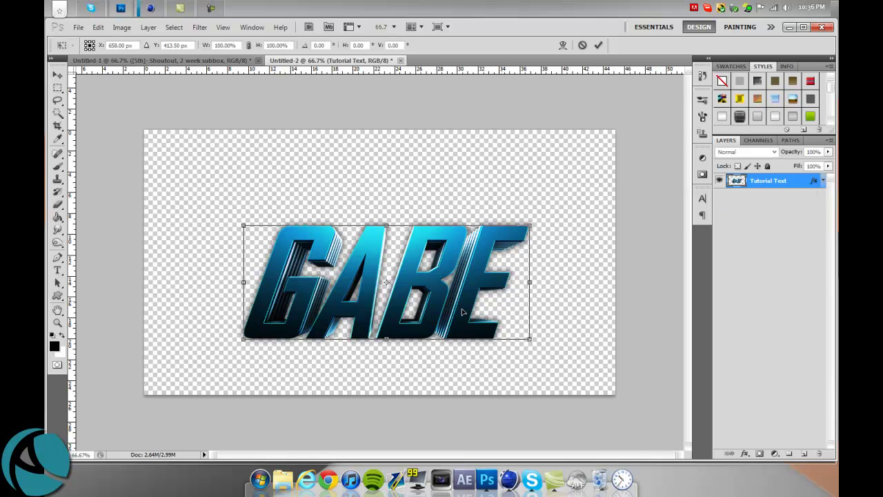
left_click_drag(385, 378, 520, 248)
left_click(598, 45)
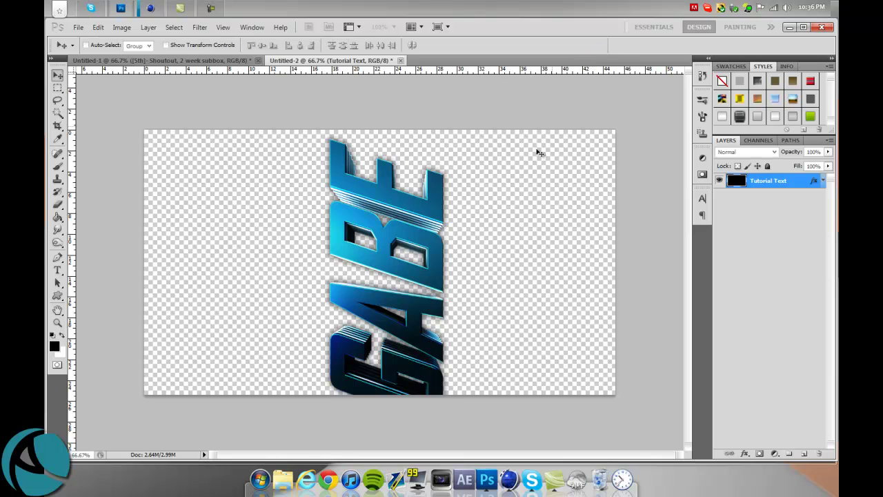
right_click(793, 184)
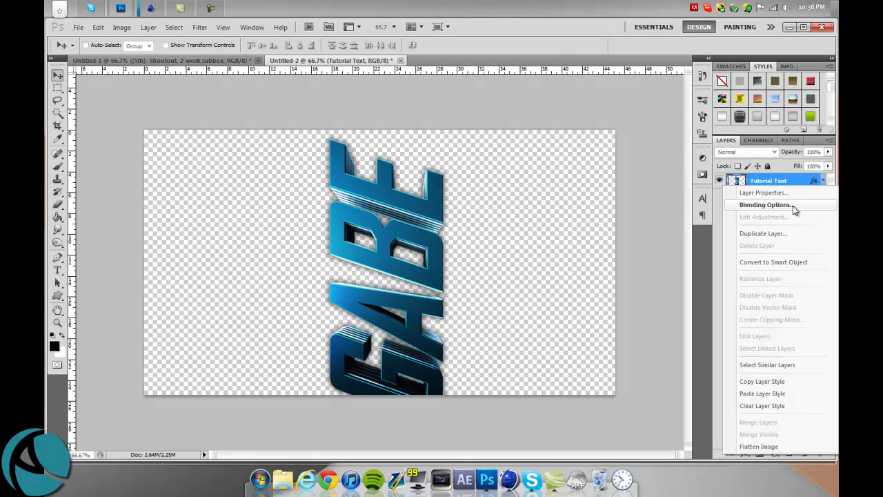
left_click(793, 205)
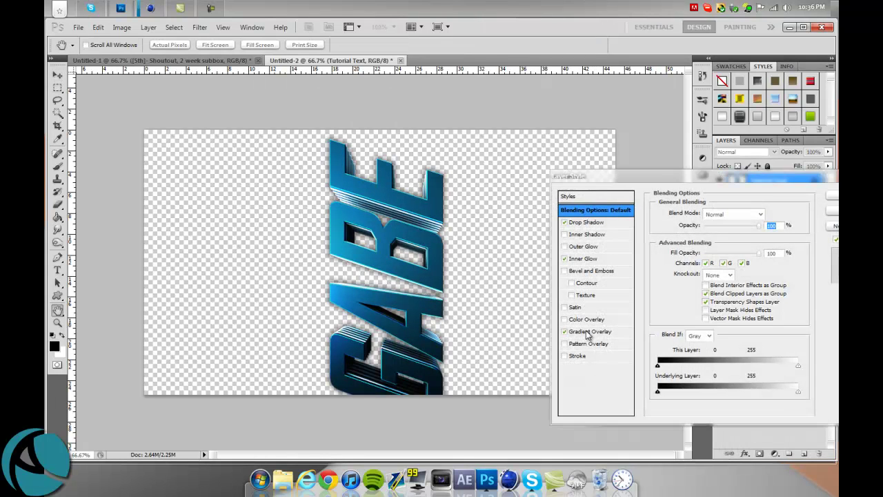
left_click(592, 331)
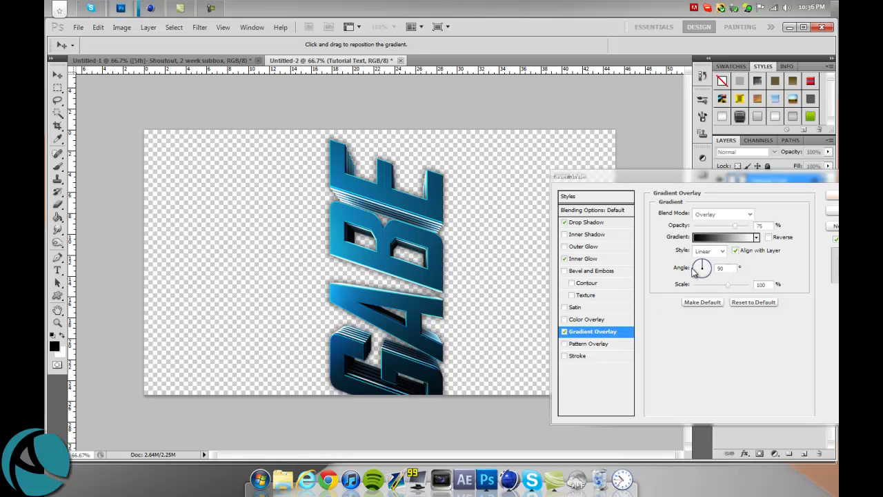
left_click(695, 272)
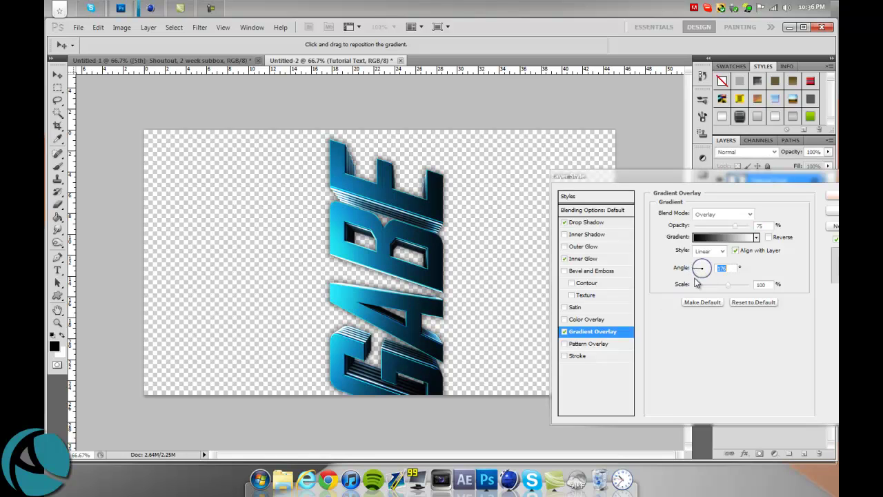
type("1")
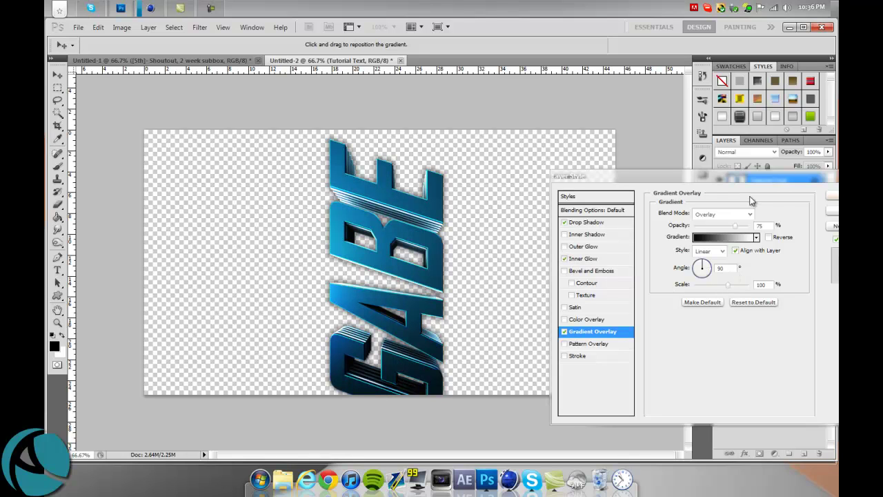
left_click(833, 198)
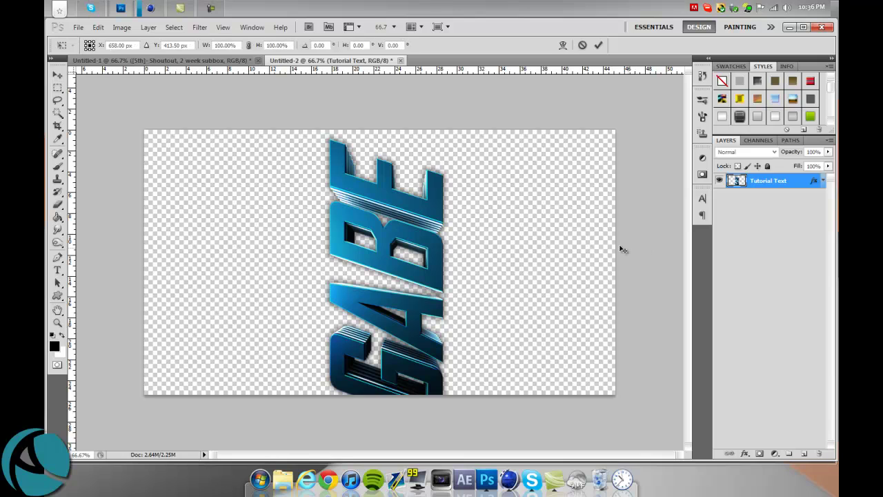
key("ctrl+t")
left_click_drag(554, 299, 381, 361, "shift")
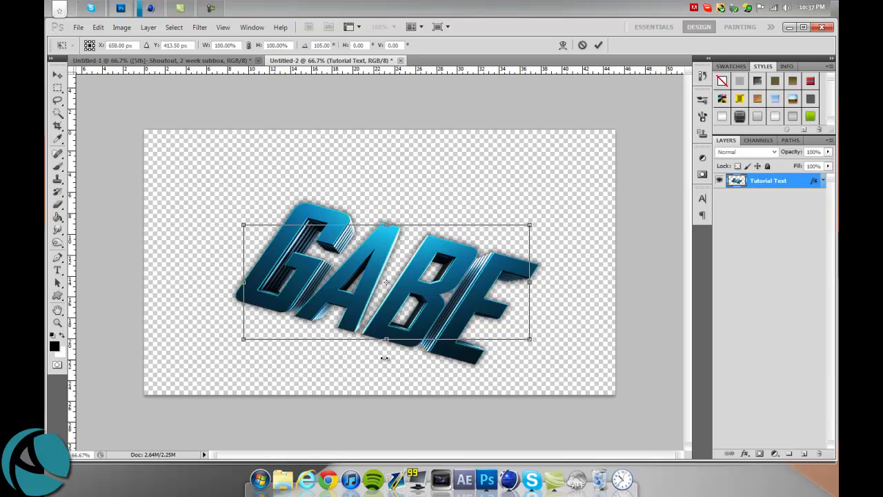
left_click(598, 46)
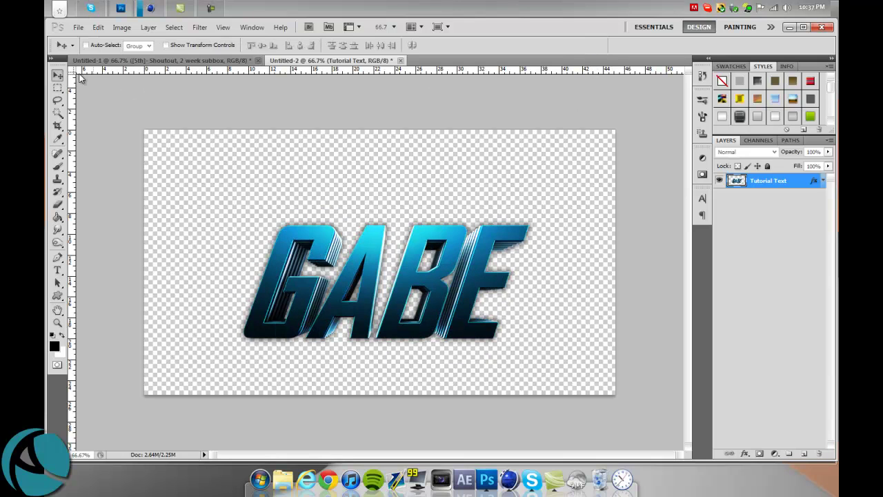
Check the finished Tutorial Text2 render in Cinema 4D, close the viewer, and return to Photoshop.
left_click(151, 8)
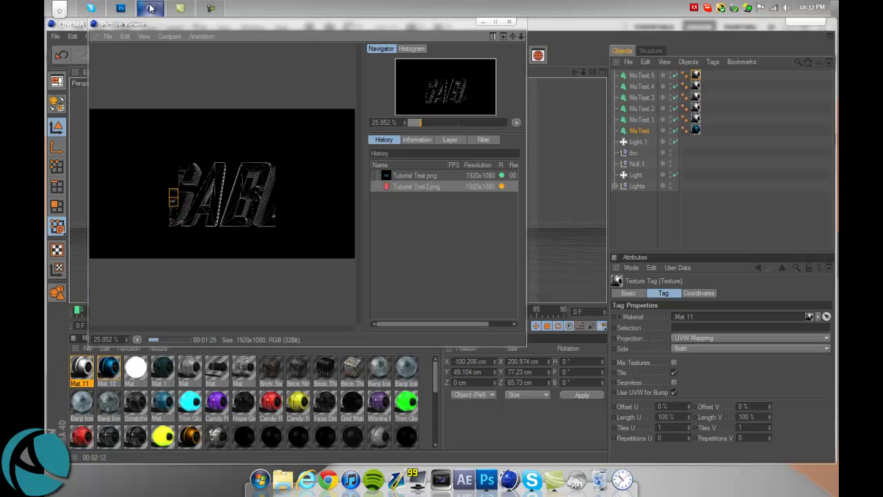
left_click(150, 7)
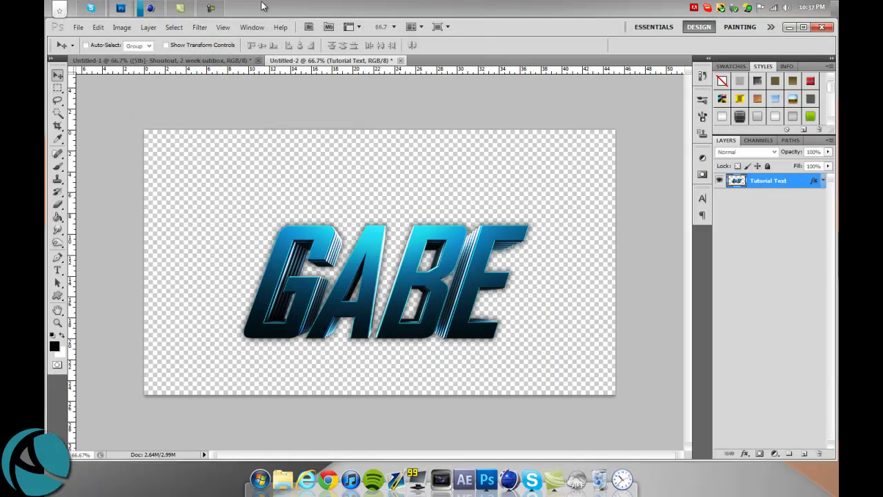
left_click(153, 8)
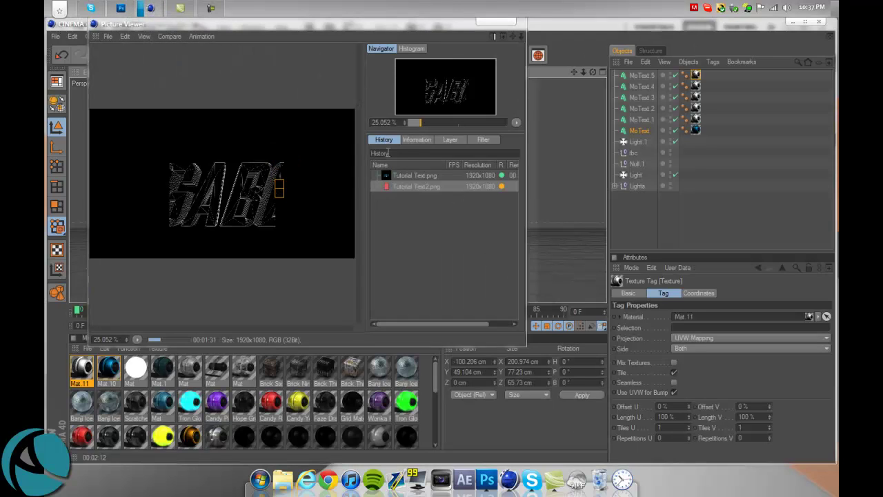
left_click(744, 464)
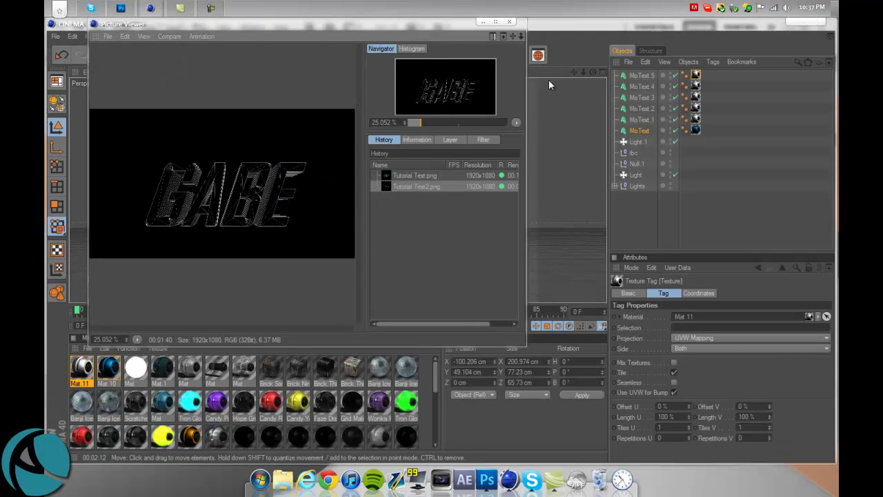
left_click(509, 21)
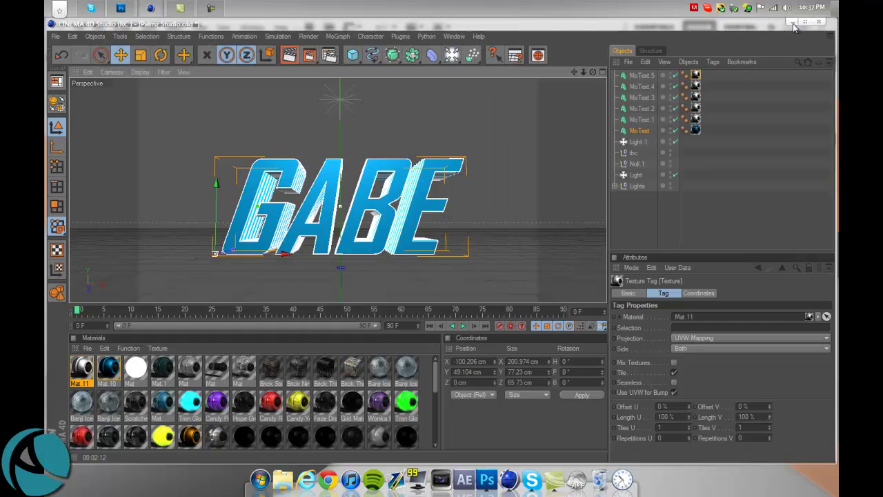
left_click(121, 8)
Place the Tutorial Text2 render into the document at full canvas size.
left_click(79, 27)
left_click(126, 230)
scroll(820, 271, "down", 3)
left_click(362, 358)
left_click(800, 414)
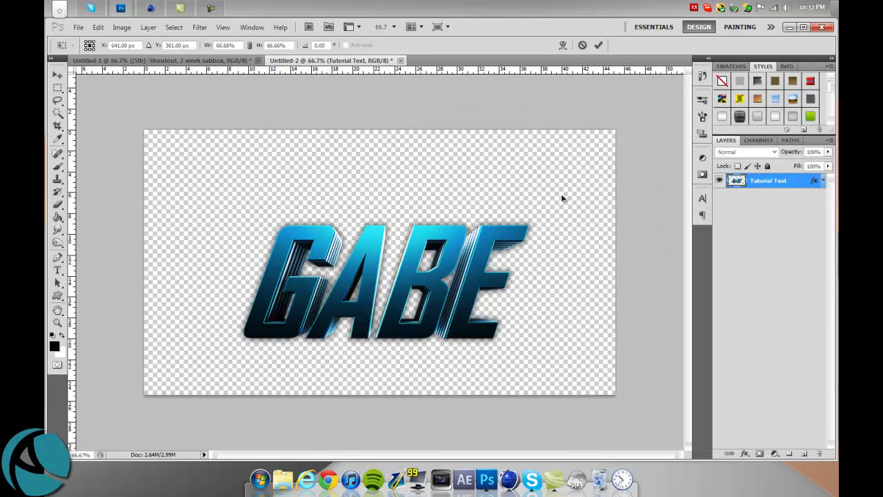
left_click(597, 46)
Rasterize the Tutorial Text2 layer and set its blend mode to Screen.
right_click(780, 180)
left_click(771, 305)
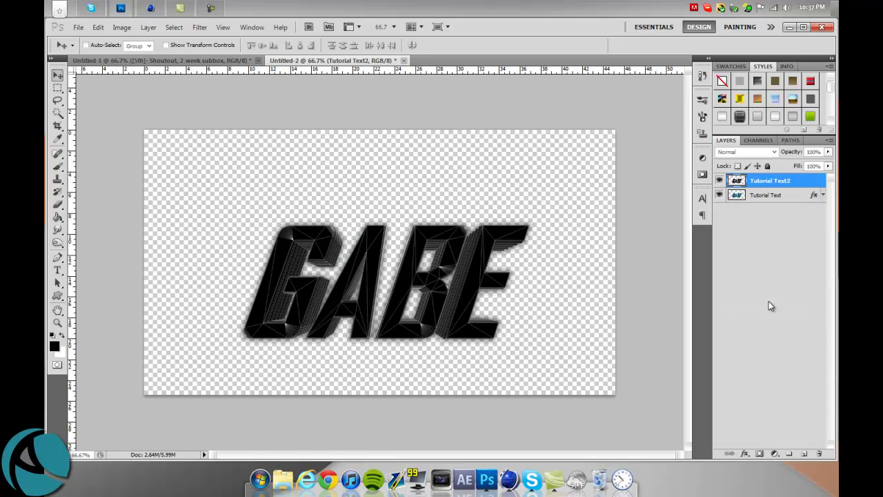
left_click(777, 154)
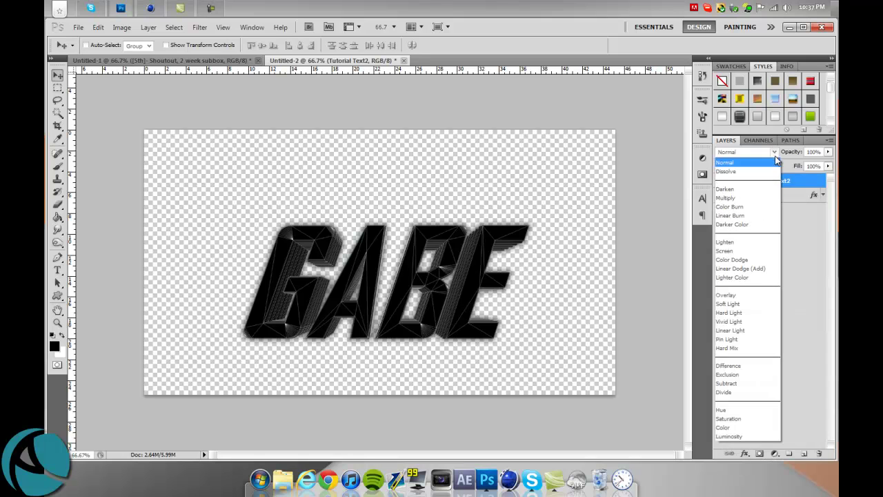
left_click(748, 252)
left_click(752, 260)
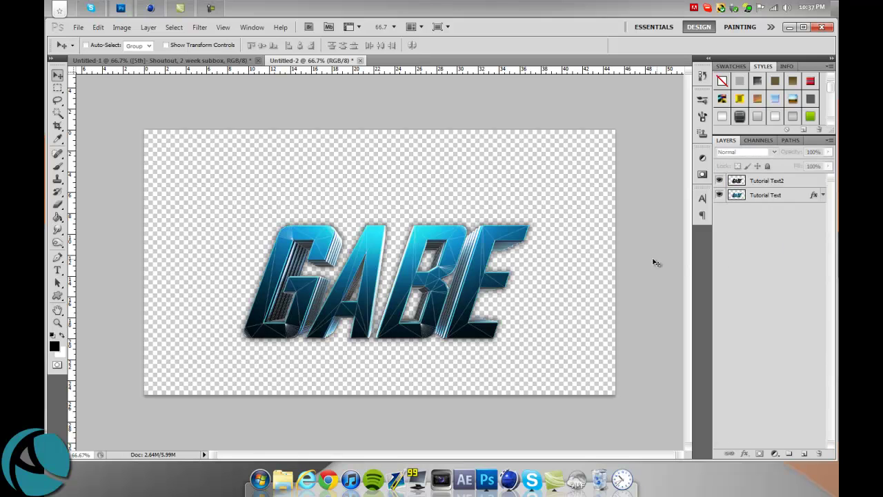
left_click(652, 263)
Dismiss the error messages and use the Eraser on the Tutorial Text2 wireframe layer.
left_click(458, 195)
left_click(58, 204)
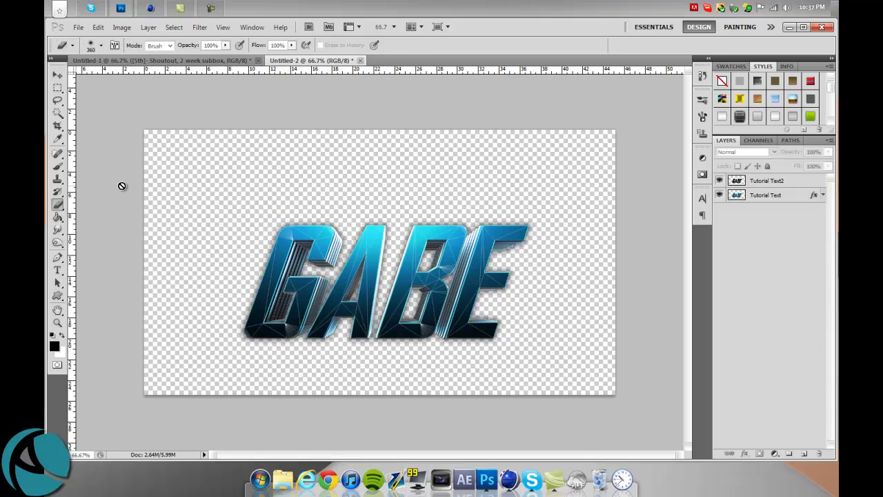
left_click(168, 180)
left_click(446, 194)
left_click(759, 180)
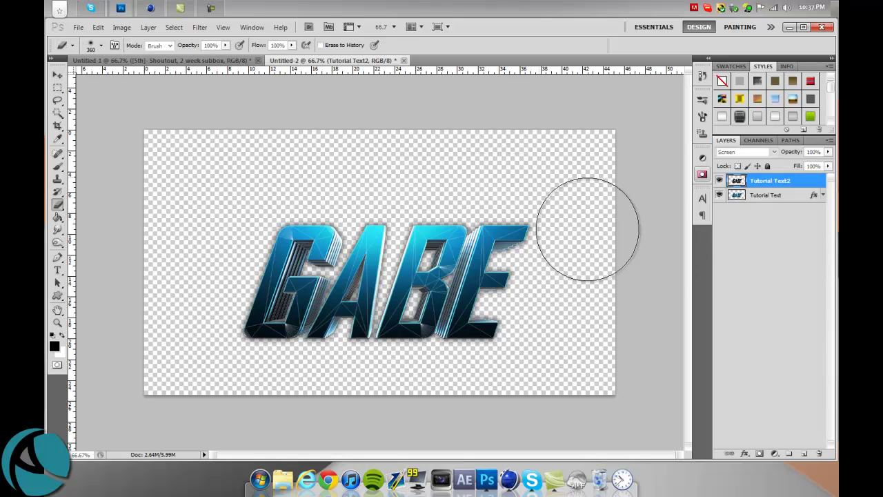
Erase the wireframe from GABE's left letters with a large soft brush, then return to Move.
left_click(102, 45)
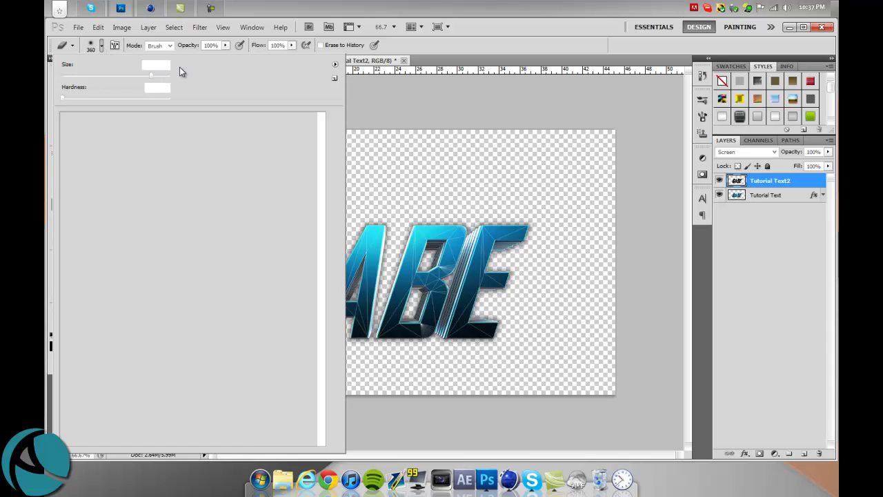
left_click(453, 58)
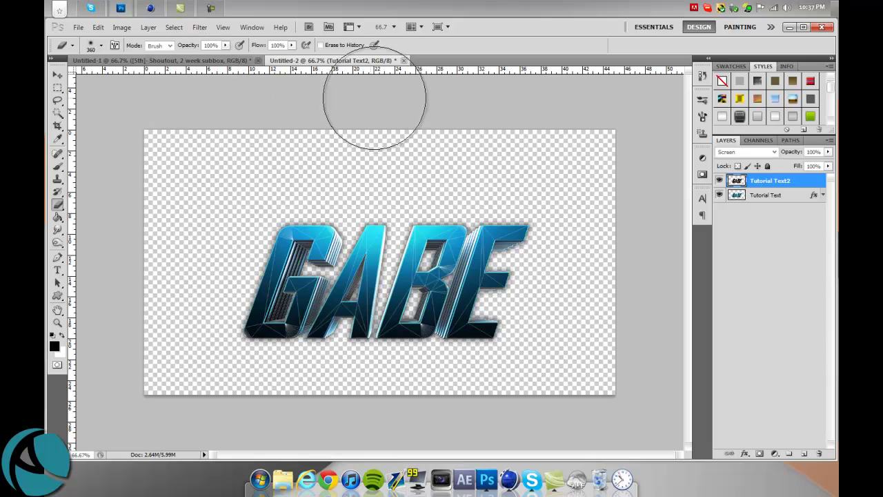
left_click_drag(365, 99, 122, 370)
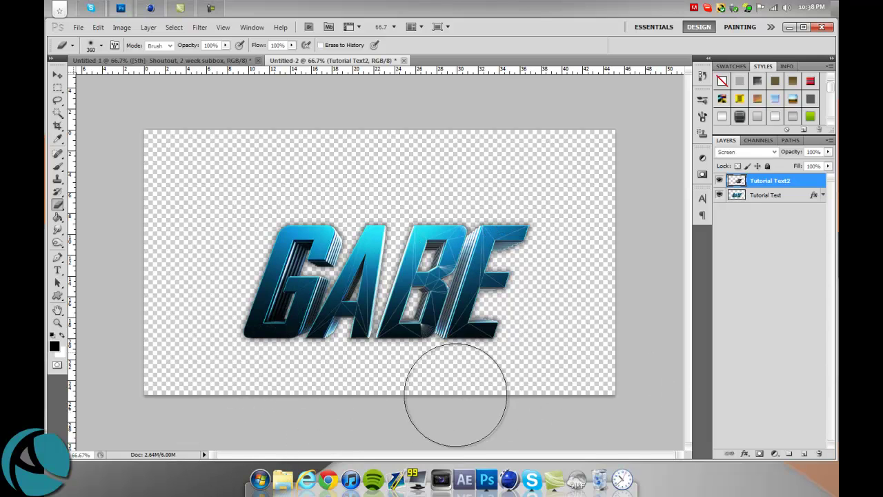
left_click(58, 76)
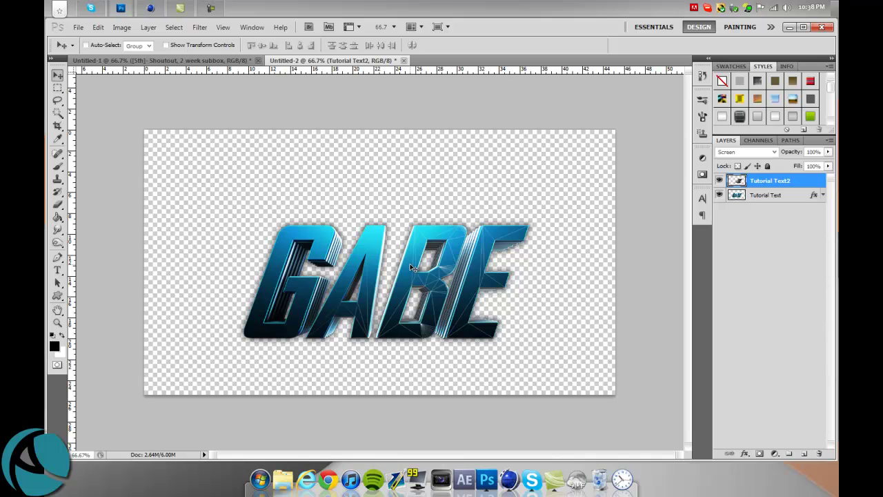
left_click(211, 8)
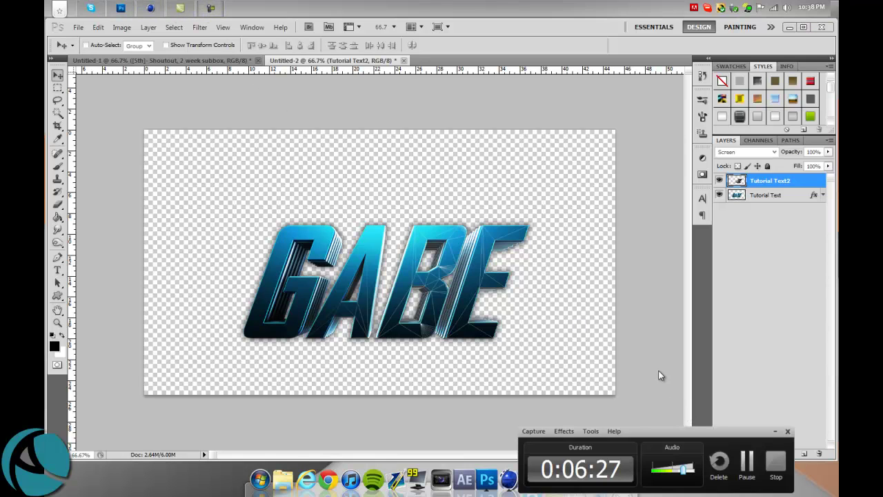